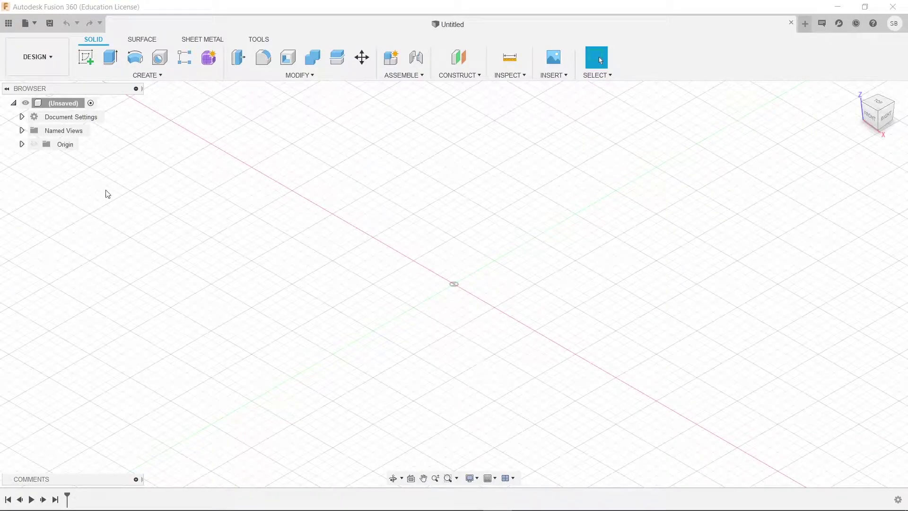
# - Start a new sketch on the XZ front plane and pan so the origin sits left
pyautogui.click(85, 58)
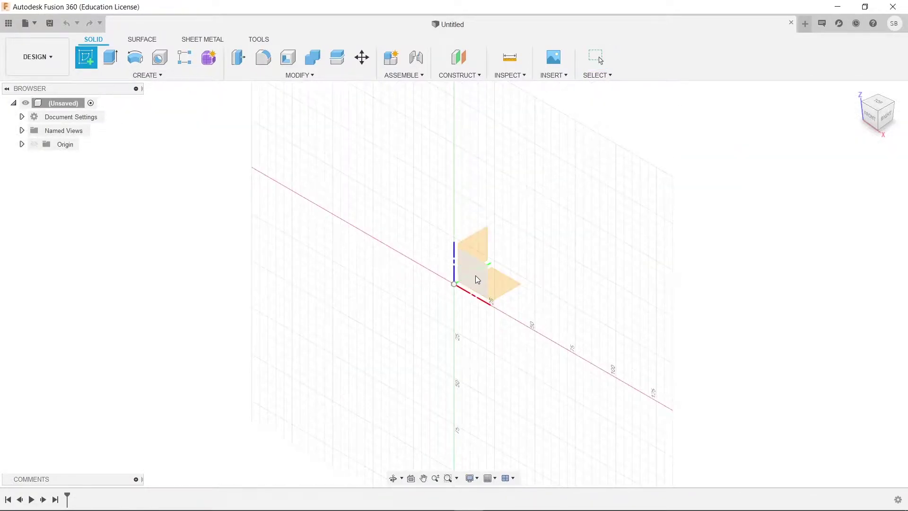
pyautogui.click(490, 285)
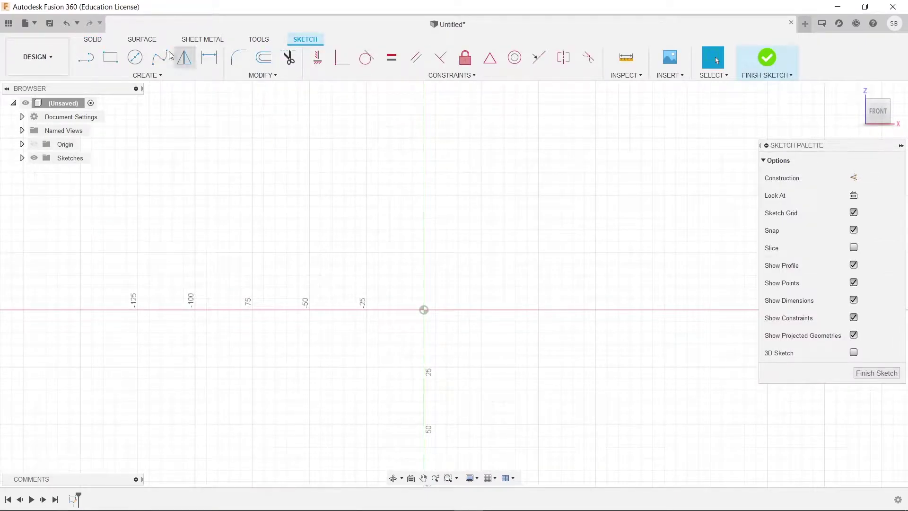
pyautogui.click(154, 79)
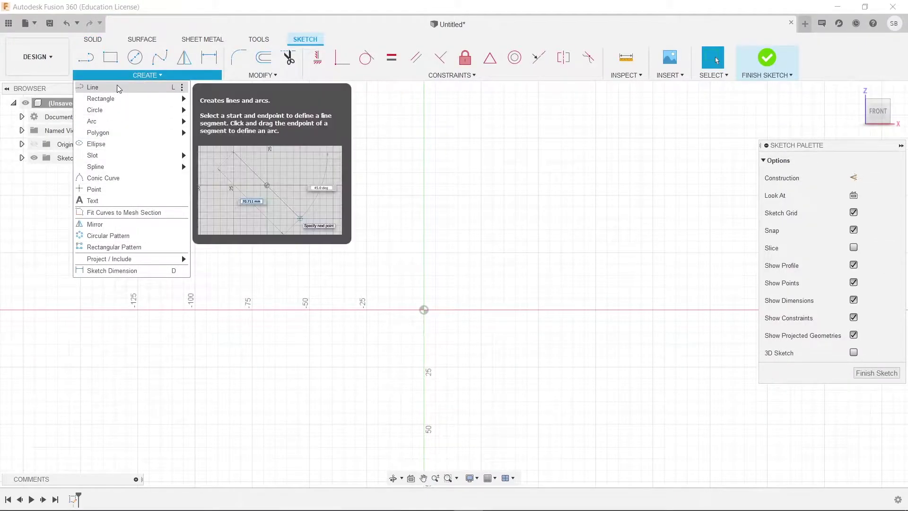
pyautogui.scroll(-1, 629, 249)
pyautogui.moveTo(629, 249); pyautogui.dragTo(556, 266, button='middle')
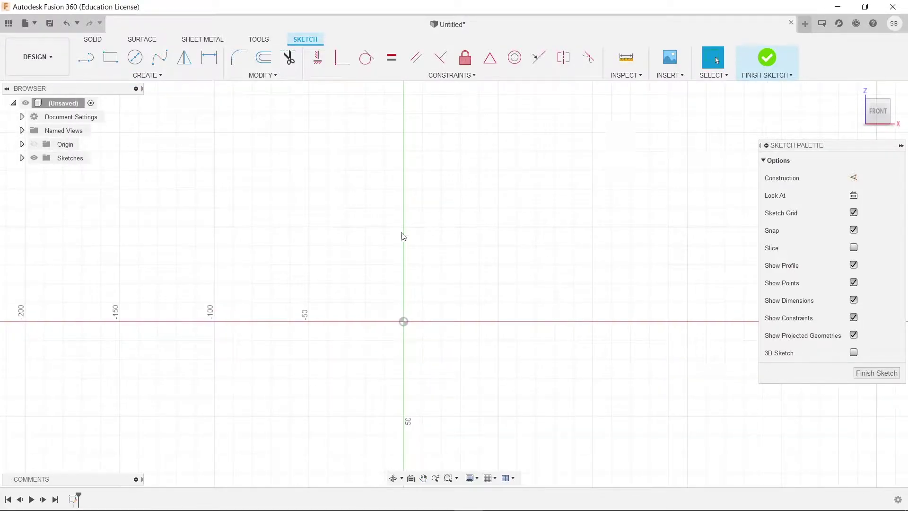
pyautogui.scroll(1, 431, 282)
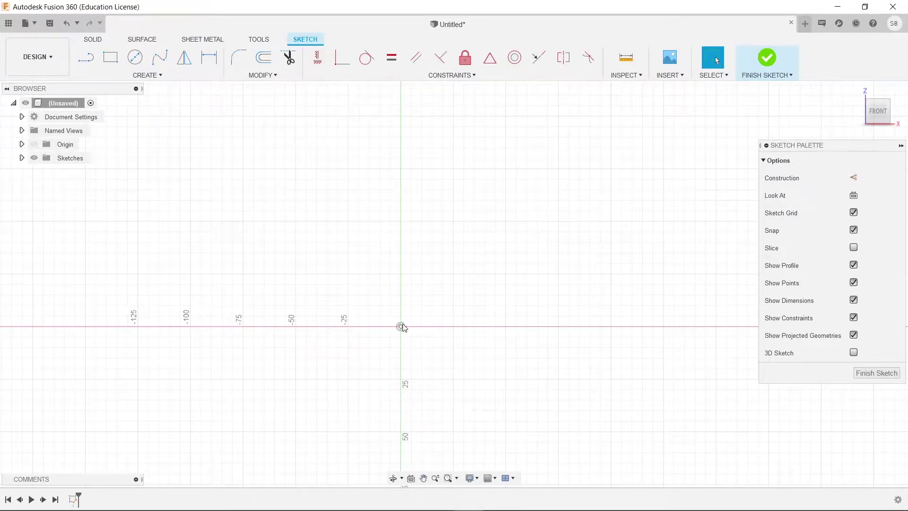
pyautogui.moveTo(437, 304); pyautogui.dragTo(321, 350, button='middle')
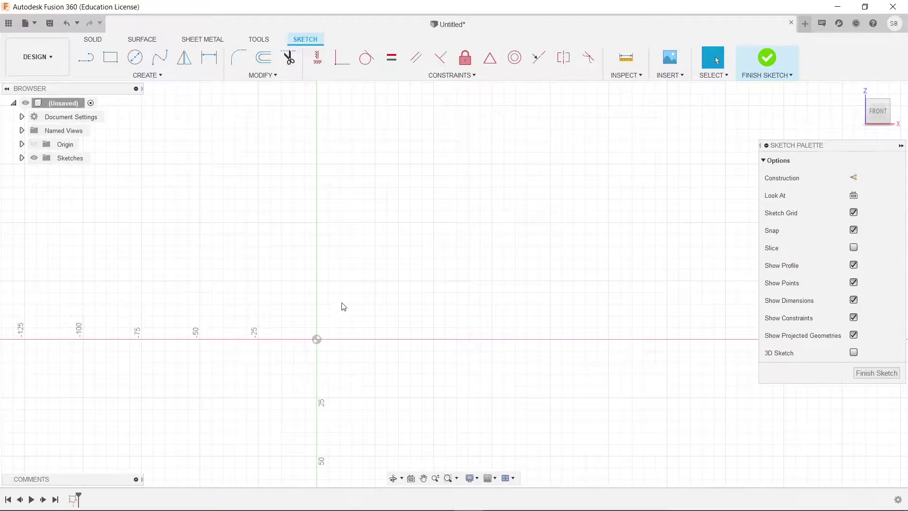
# - Draw a center circle at the origin and finish that sketch
pyautogui.press('c')
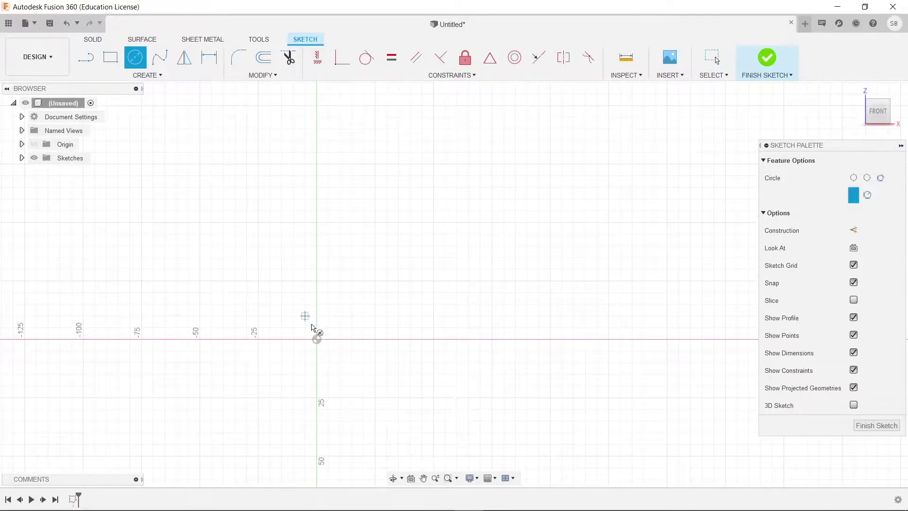
pyautogui.click(317, 339)
pyautogui.click(377, 267)
pyautogui.click(767, 57)
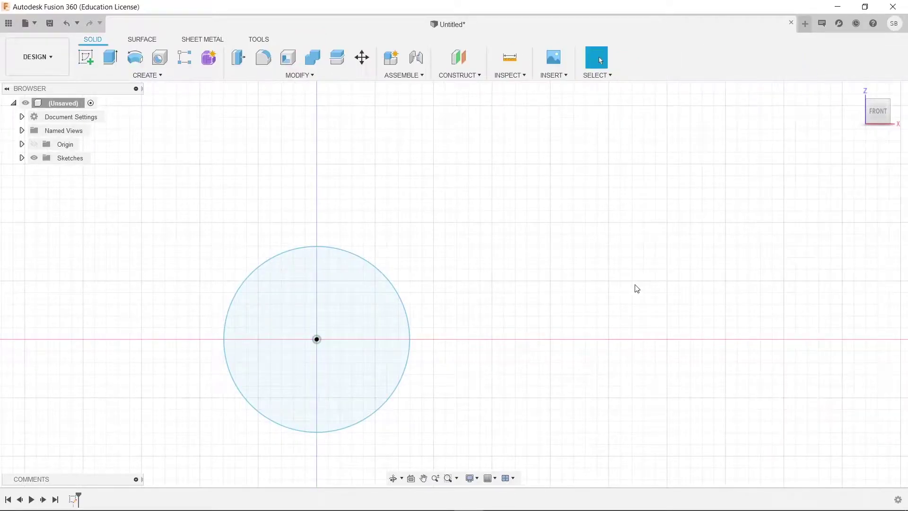
pyautogui.moveTo(634, 288)
pyautogui.keyDown('shift'); pyautogui.mouseDown(button='middle')
pyautogui.moveTo(598, 268)
pyautogui.moveTo(509, 245)
pyautogui.moveTo(519, 300)
pyautogui.moveTo(523, 258)
pyautogui.moveTo(497, 344)
pyautogui.mouseUp(button='middle'); pyautogui.keyUp('shift')
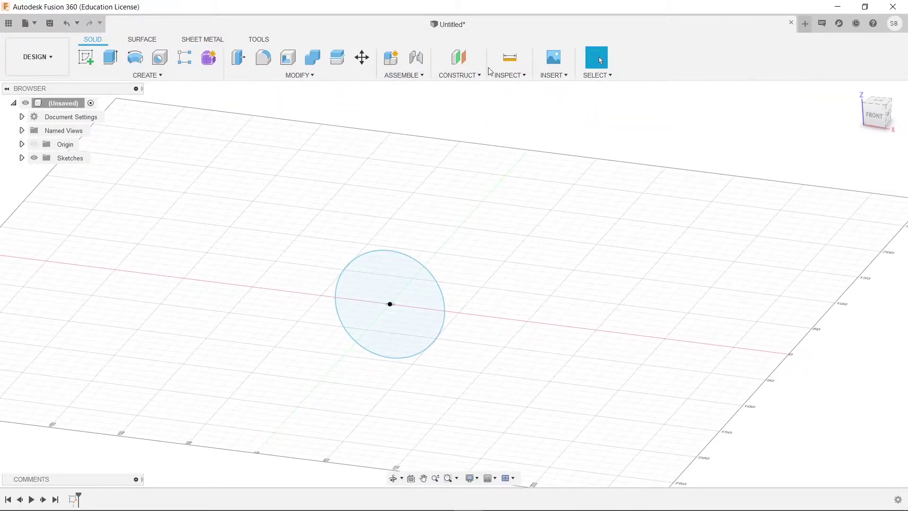
# - Create an offset construction plane -160 mm from the circle's plane
pyautogui.click(458, 57)
pyautogui.click(365, 279)
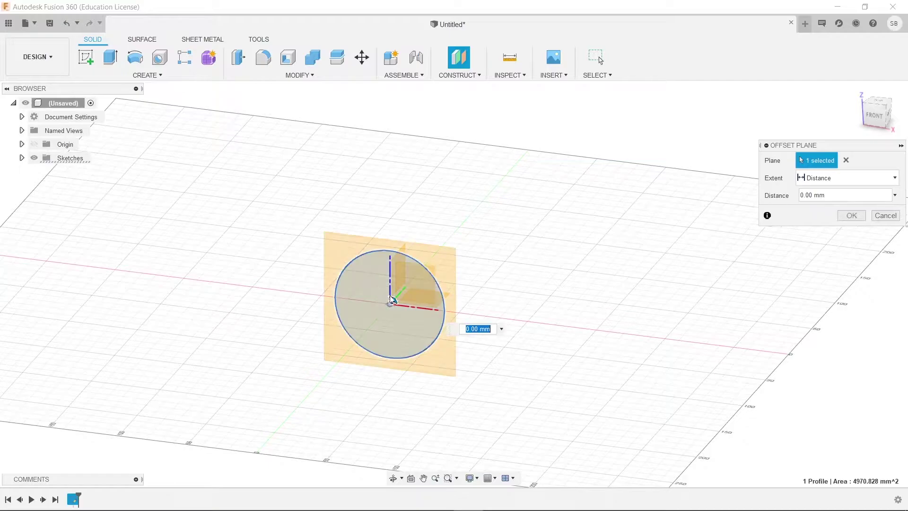
pyautogui.moveTo(391, 302); pyautogui.dragTo(315, 381)
pyautogui.click(852, 215)
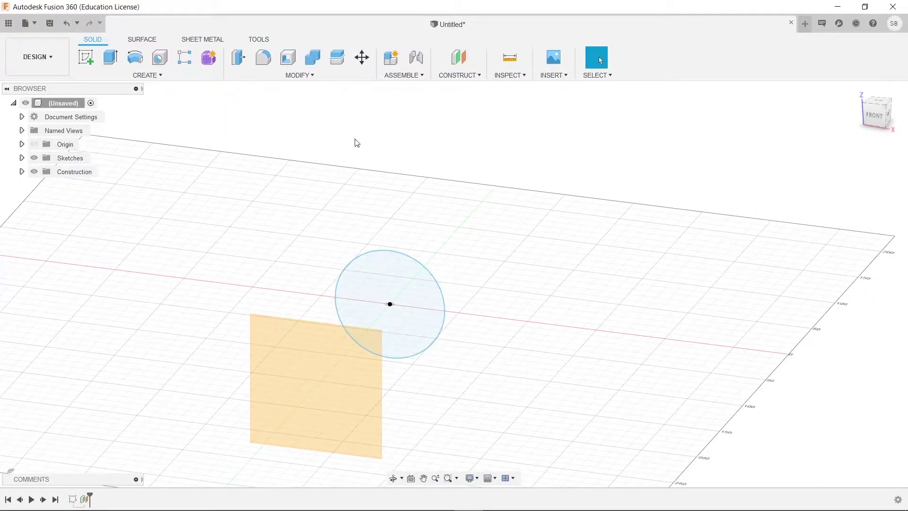
# - Sketch a 2-point rectangle from the origin on the offset plane and finish the sketch
pyautogui.click(86, 58)
pyautogui.click(317, 404)
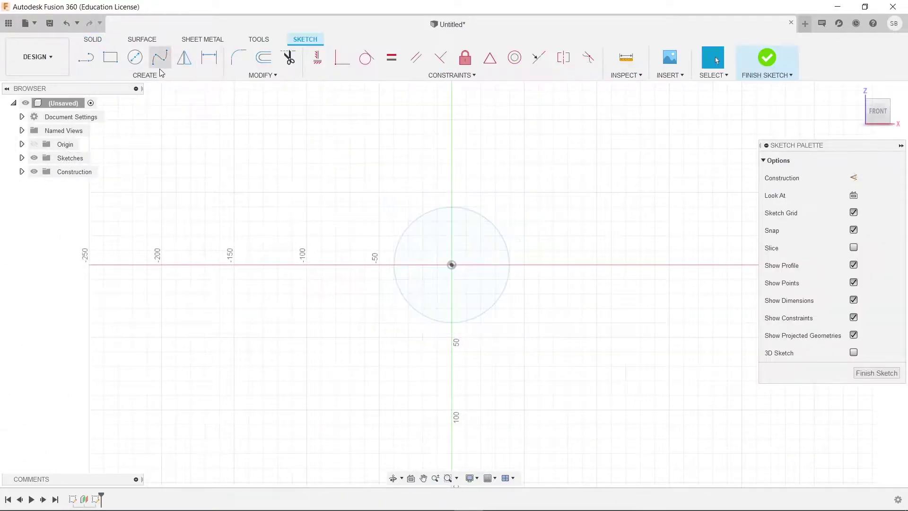
pyautogui.click(452, 264)
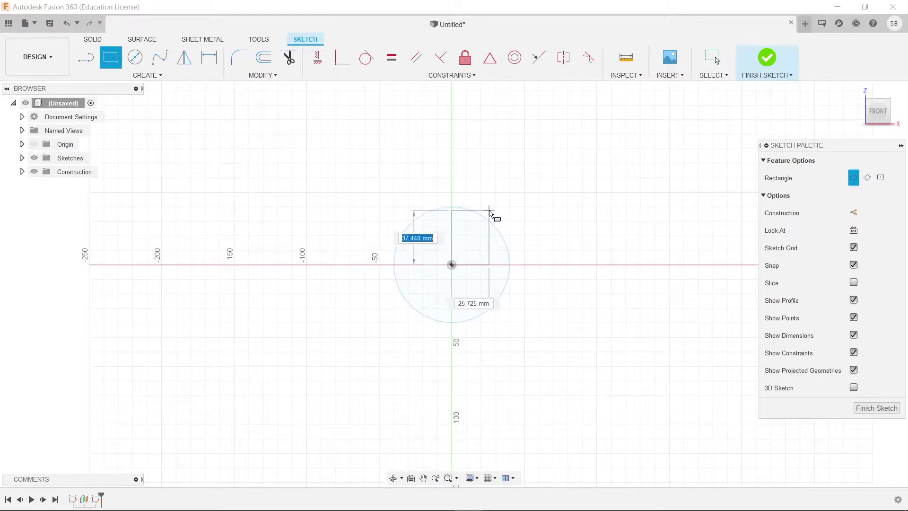
pyautogui.click(536, 189)
pyautogui.click(767, 58)
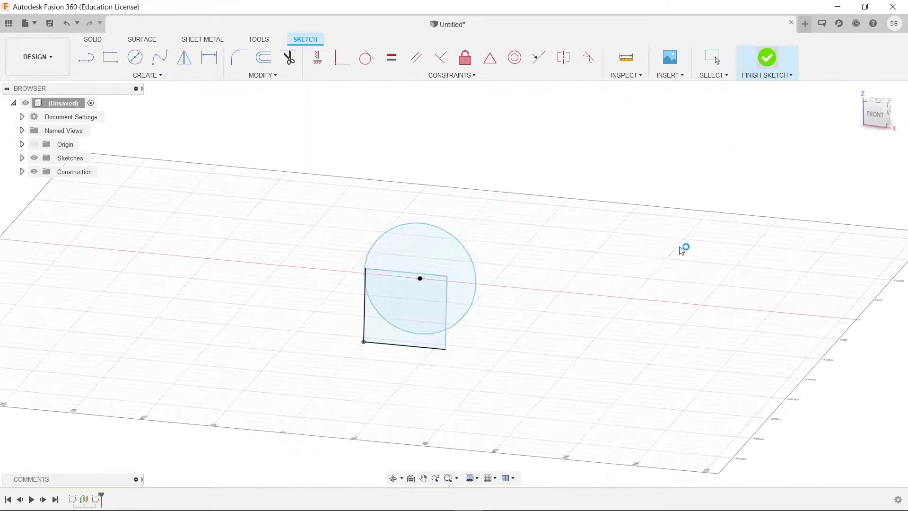
# - Loft a solid with the circle as Profile 1 and the rectangle as Profile 2
pyautogui.click(147, 75)
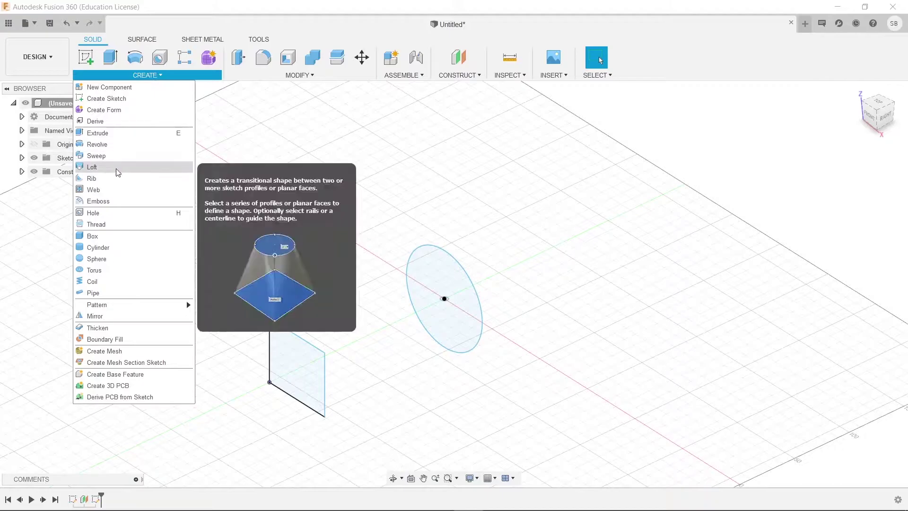
pyautogui.press('Escape')
pyautogui.click(428, 292)
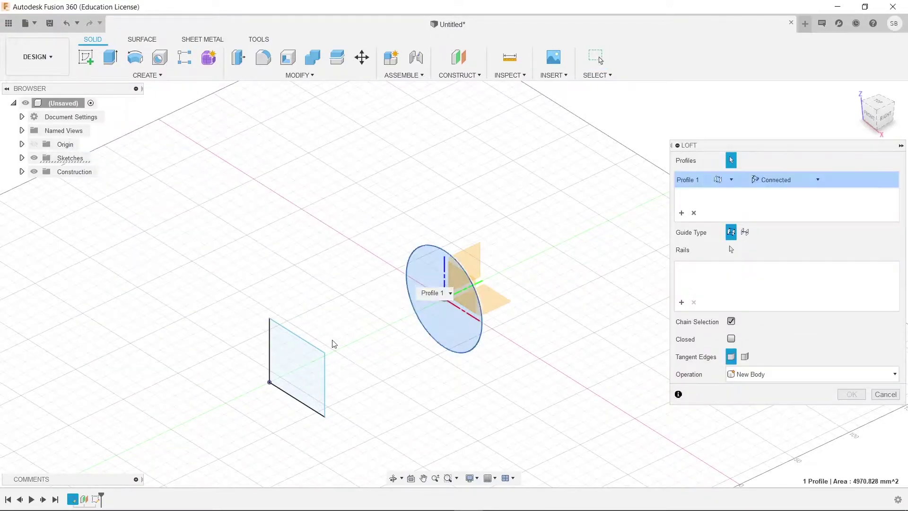
pyautogui.click(312, 370)
pyautogui.keyDown('shift'); pyautogui.moveTo(504, 412); pyautogui.dragTo(544, 435, button='middle'); pyautogui.keyUp('shift')
pyautogui.click(851, 394)
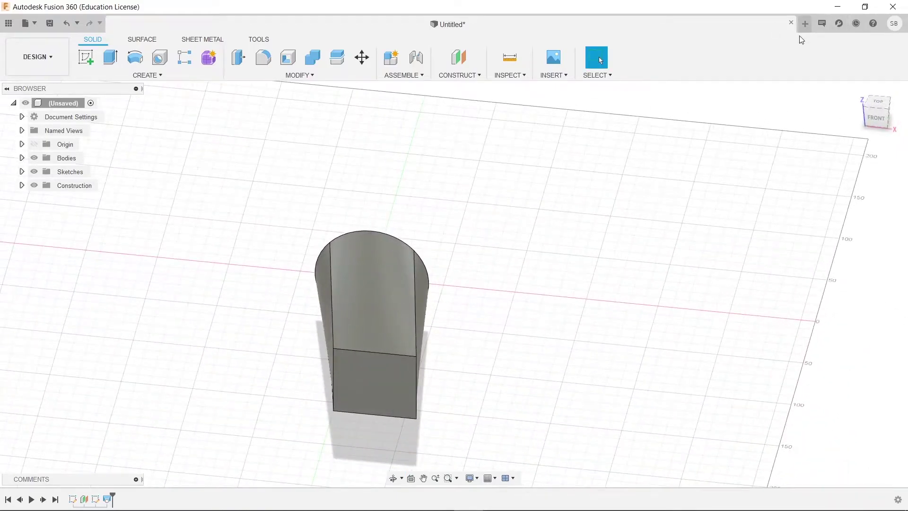
# - Open a new design, sketch on the front plane, and choose the Line tool
pyautogui.click(805, 23)
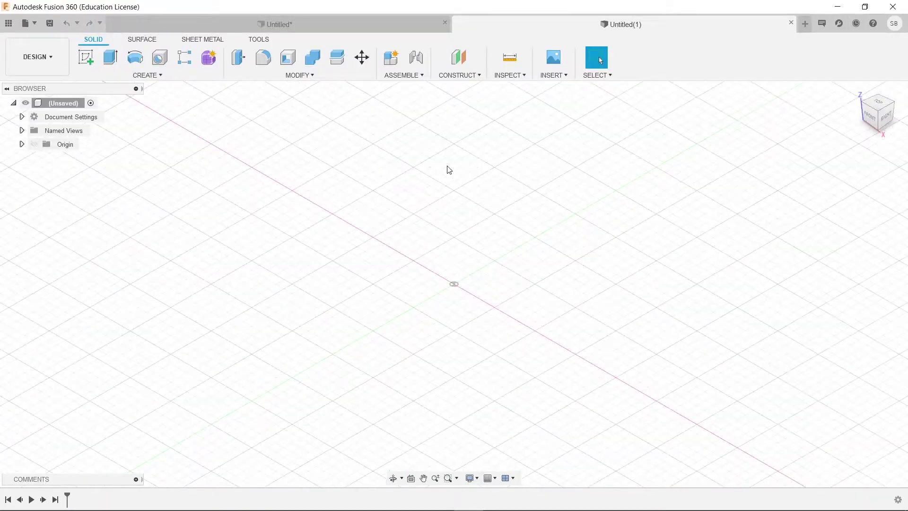
pyautogui.click(86, 59)
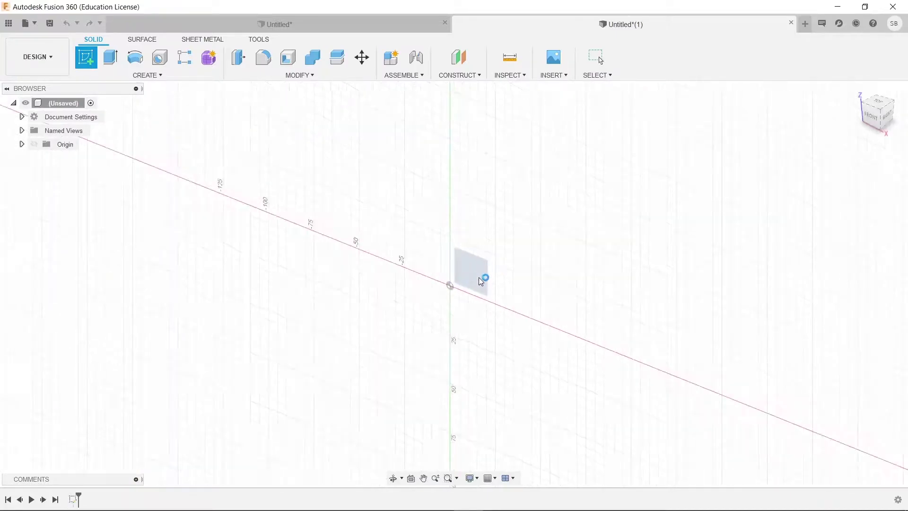
pyautogui.click(479, 279)
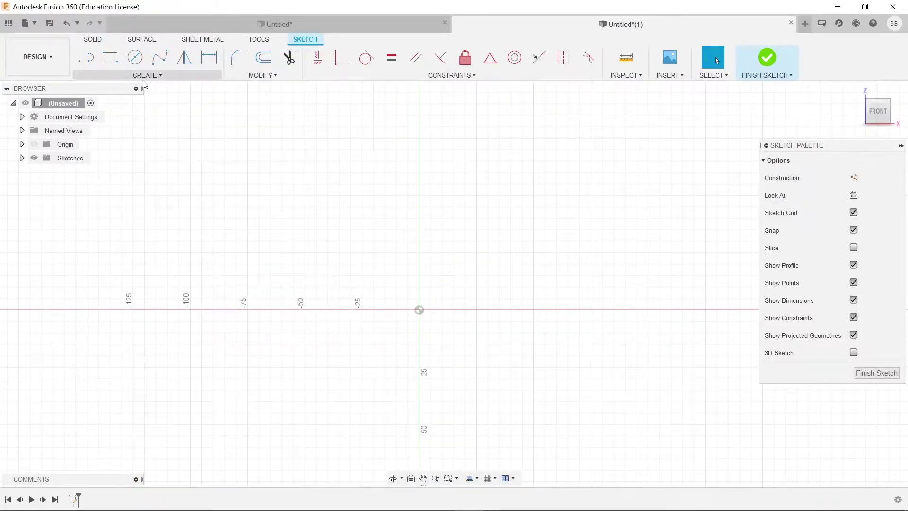
pyautogui.click(147, 77)
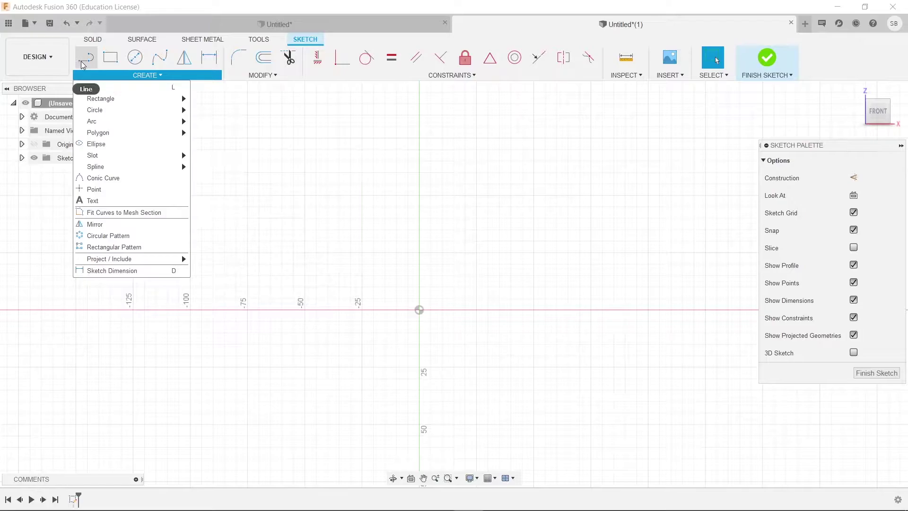
pyautogui.click(118, 89)
# - Draw the M: 120 mm up from origin, down to the V, up top-right, down to X axis
pyautogui.click(420, 310)
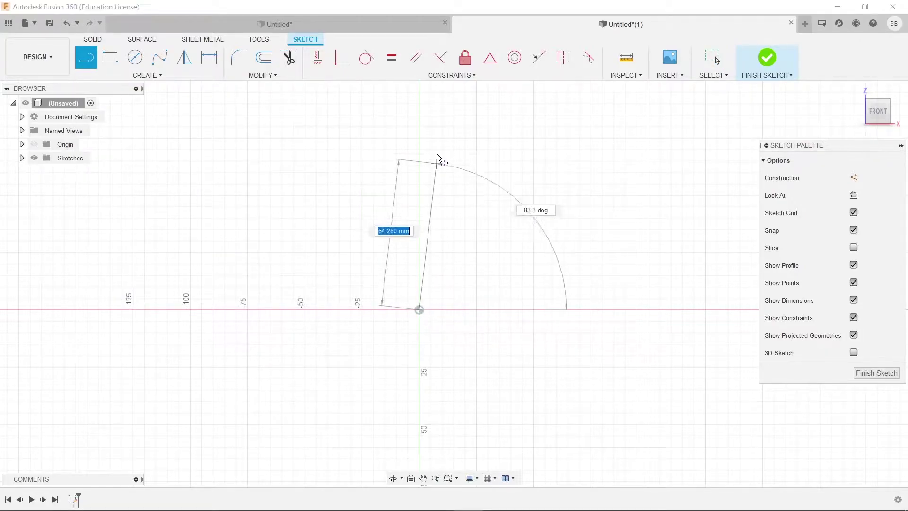
pyautogui.scroll(-1, 422, 125)
pyautogui.moveTo(422, 126); pyautogui.dragTo(407, 258, button='middle')
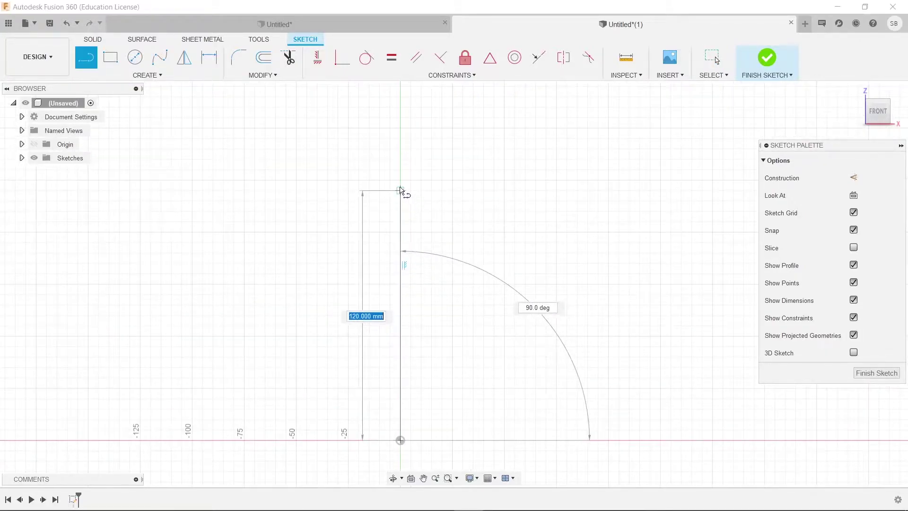
pyautogui.click(400, 180)
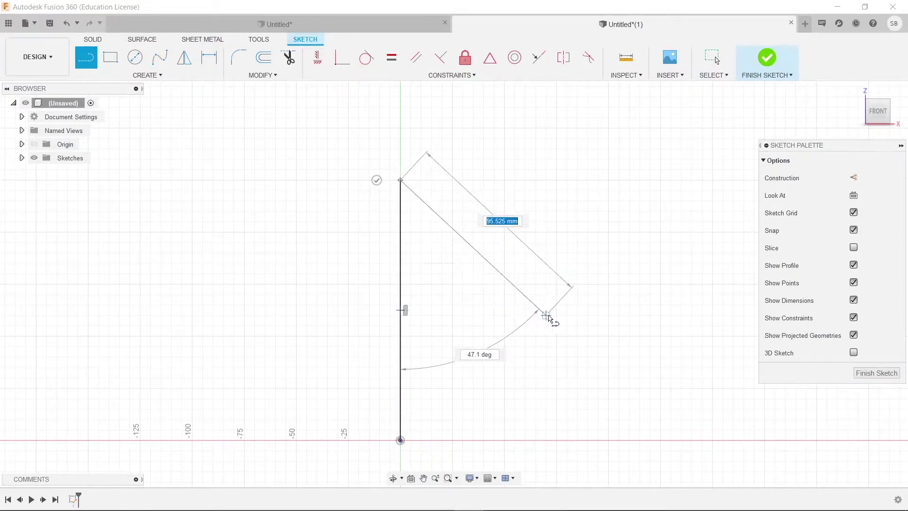
pyautogui.click(551, 312)
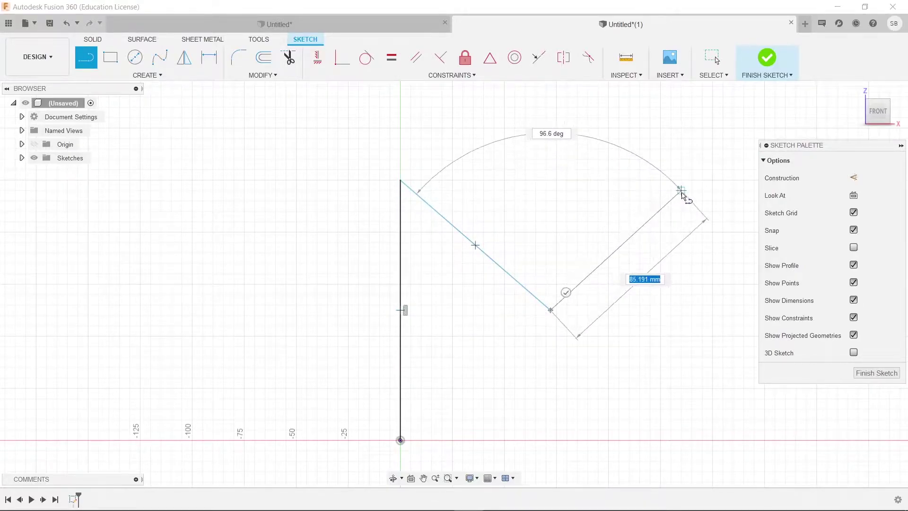
pyautogui.click(692, 180)
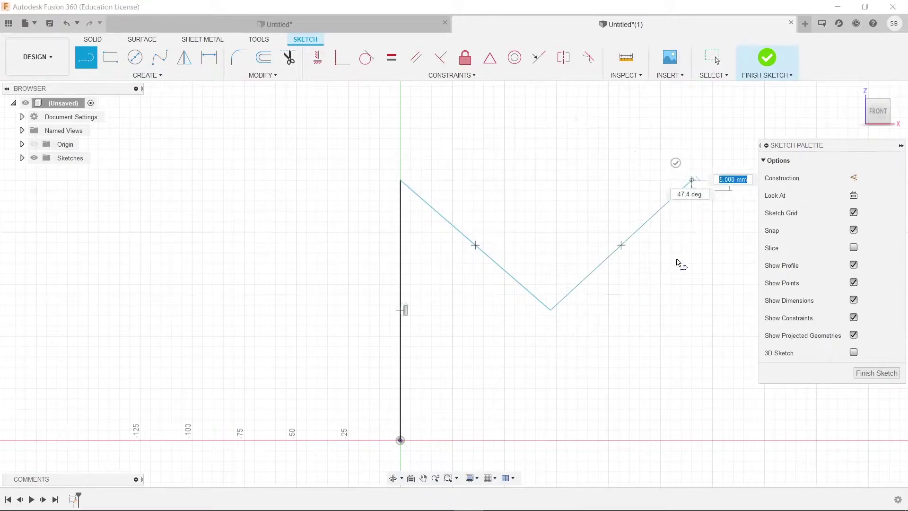
pyautogui.click(692, 441)
pyautogui.scroll(-2, 719, 339)
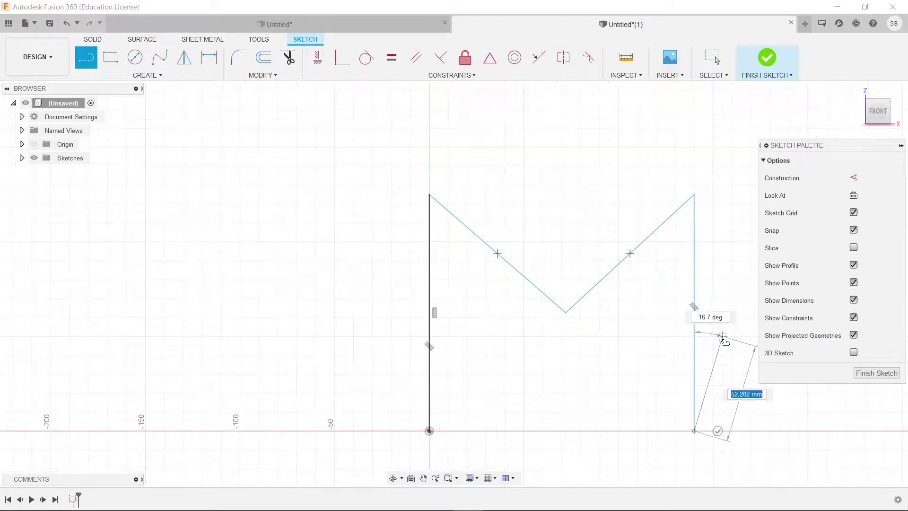
pyautogui.moveTo(719, 339); pyautogui.dragTo(600, 290, button='middle')
pyautogui.press('Escape')
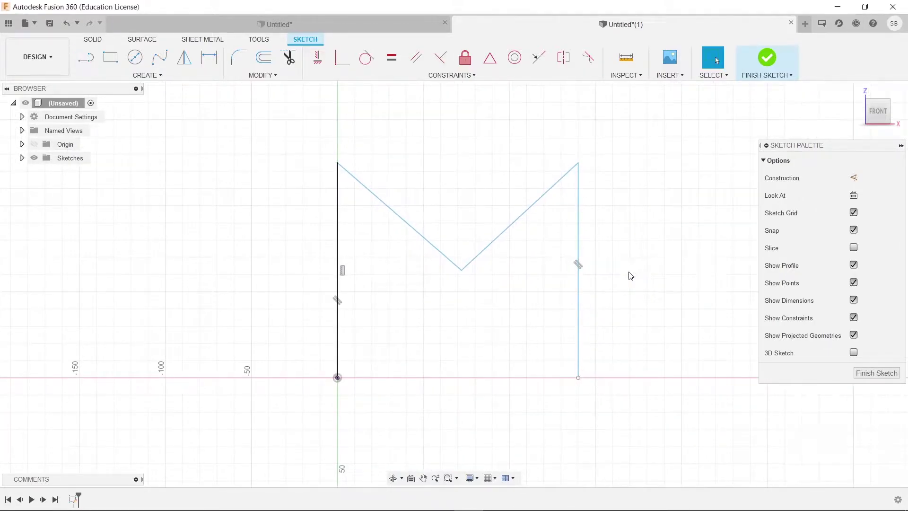
pyautogui.scroll(1, 631, 261)
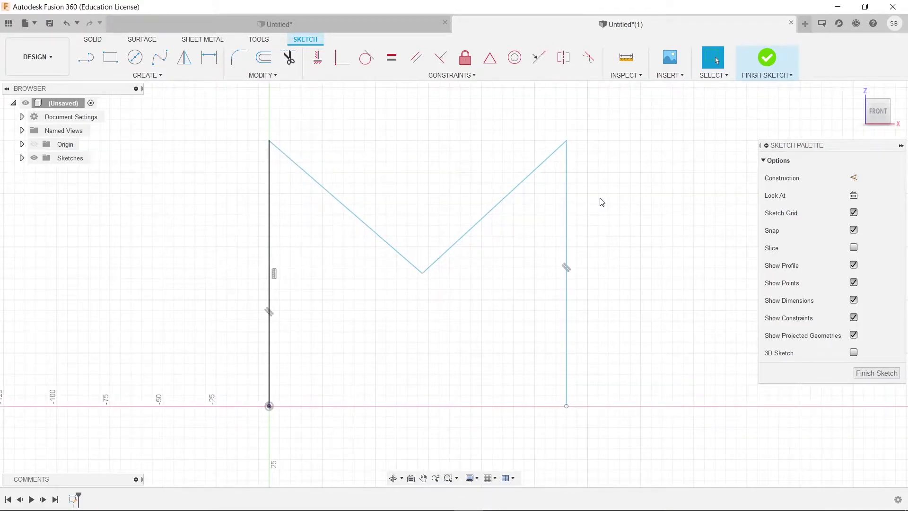
# - Constrain the left diagonal of the M equal to the right diagonal
pyautogui.click(453, 249)
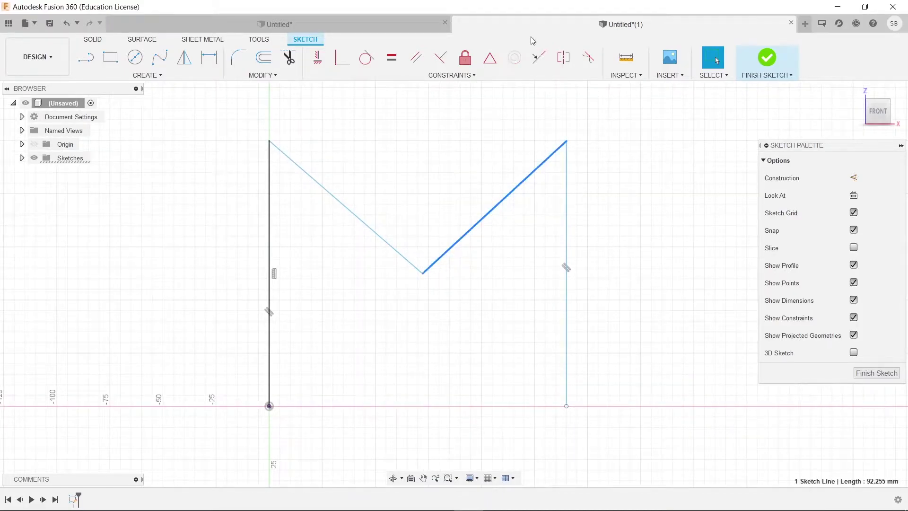
pyautogui.click(391, 57)
pyautogui.click(369, 227)
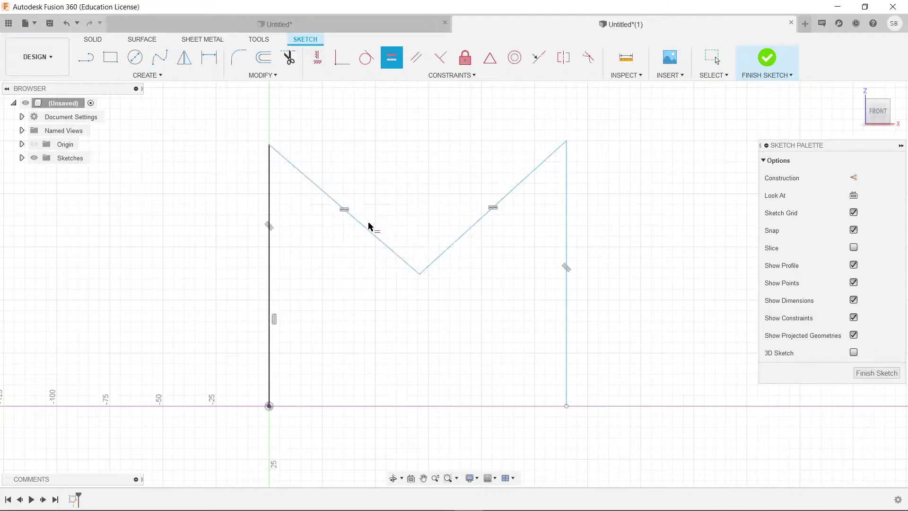
# - Make the left vertical leg equal in length to the right vertical leg
pyautogui.click(566, 200)
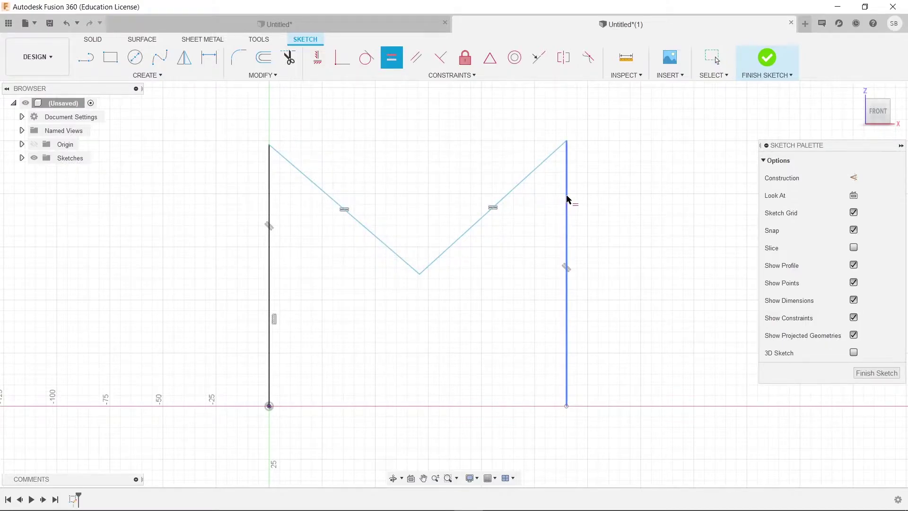
pyautogui.click(269, 271)
pyautogui.press('Escape')
pyautogui.scroll(-1, 631, 253)
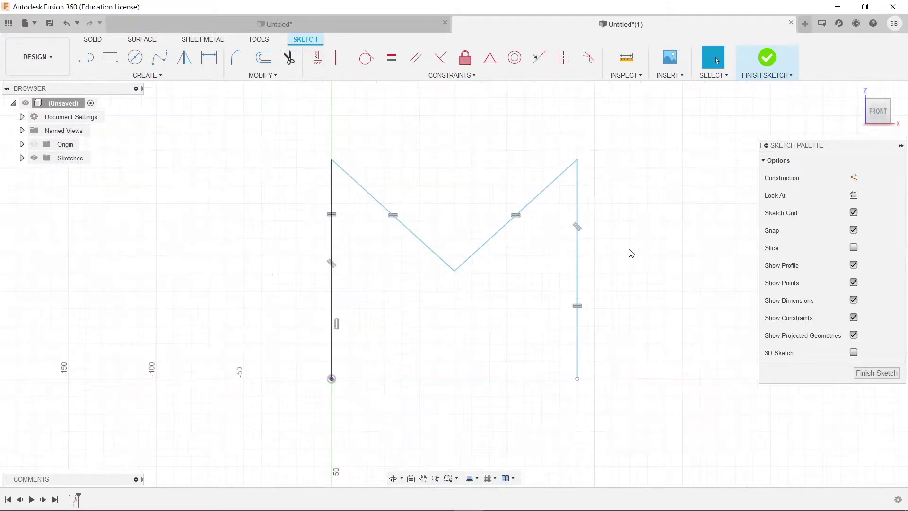
pyautogui.scroll(1, 588, 236)
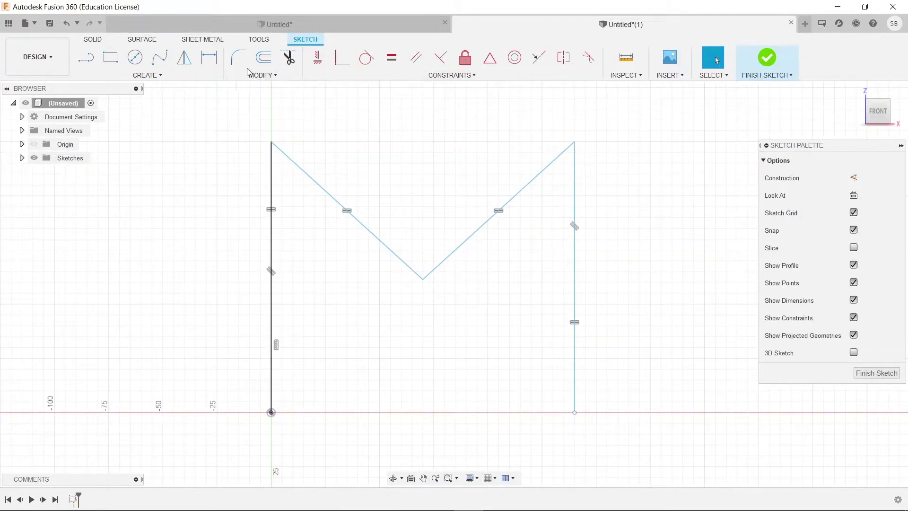
# - Fillet the top-left corner of the M with a 25 mm radius
pyautogui.click(239, 57)
pyautogui.click(276, 160)
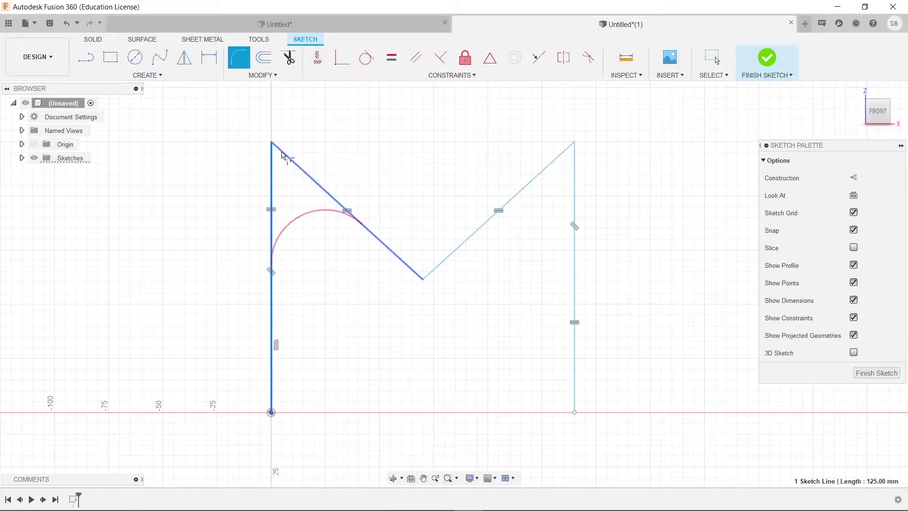
pyautogui.click(280, 155)
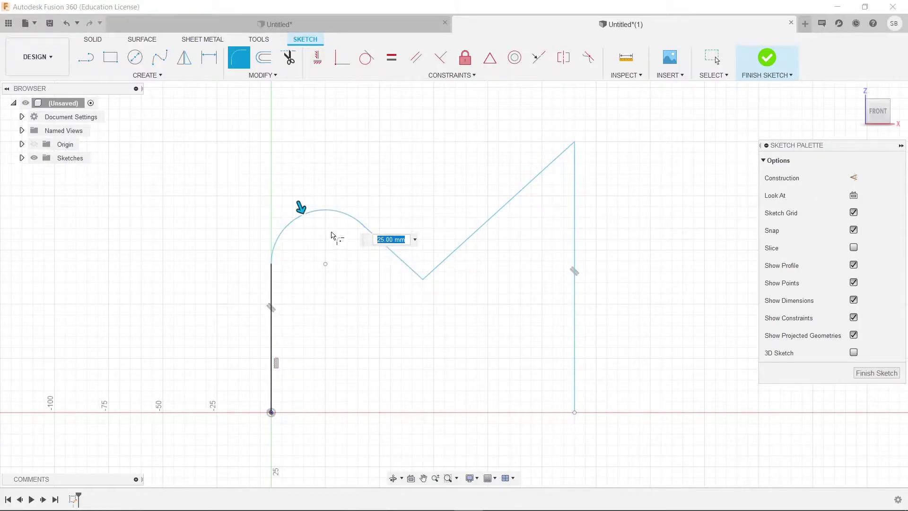
pyautogui.press('Return')
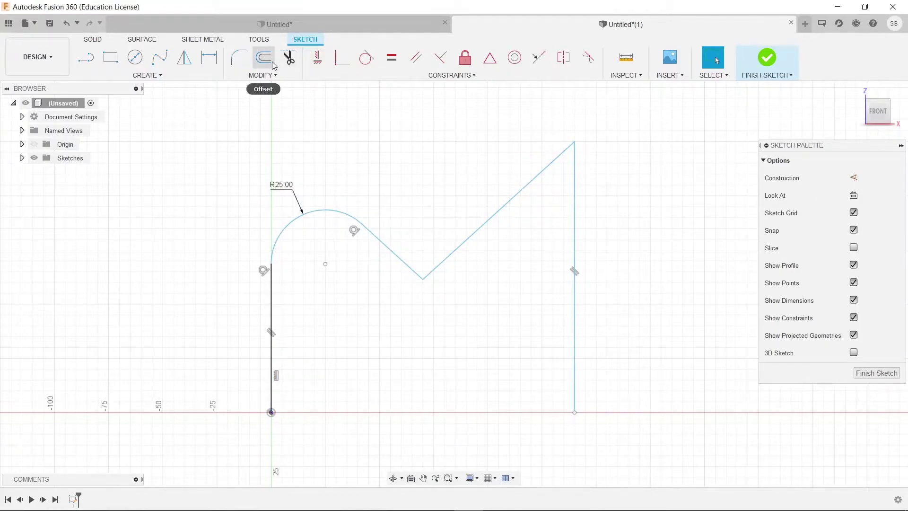
# - Fillet the bottom corner of the V with a 10 mm radius
pyautogui.click(239, 58)
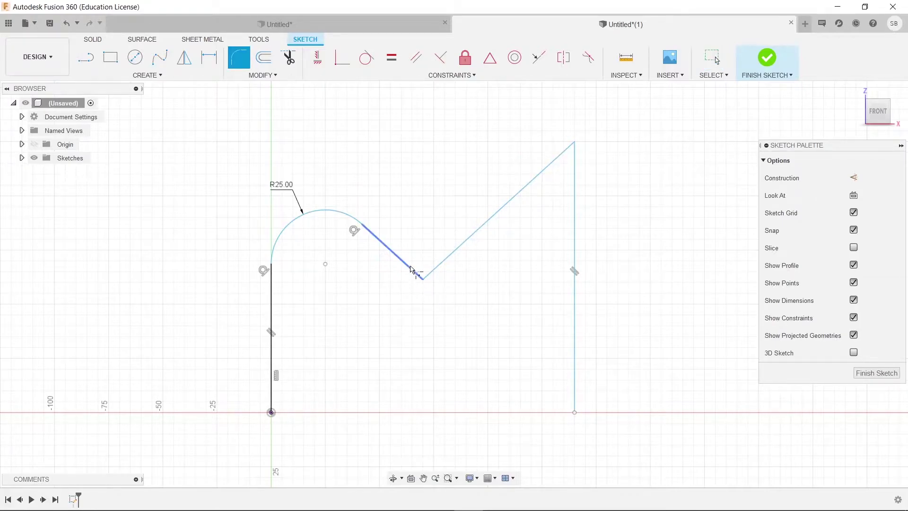
pyautogui.click(411, 269)
pyautogui.click(439, 271)
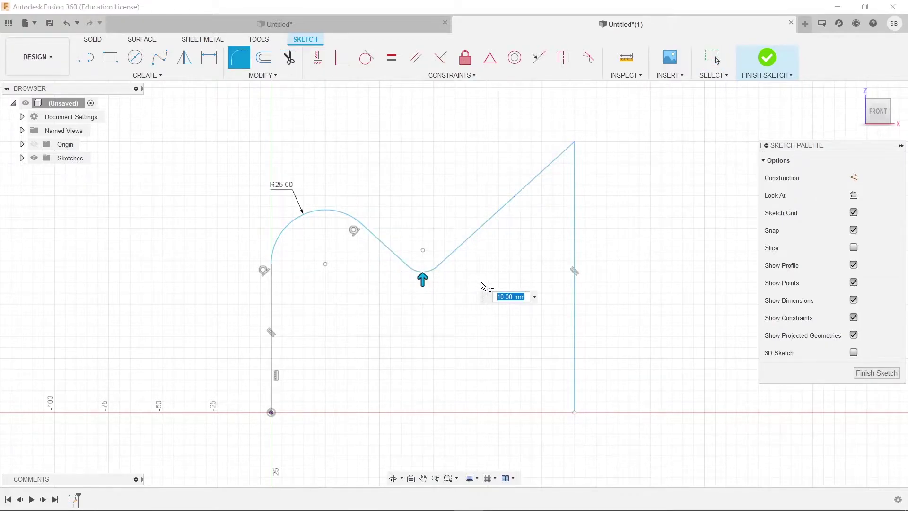
pyautogui.press('Return')
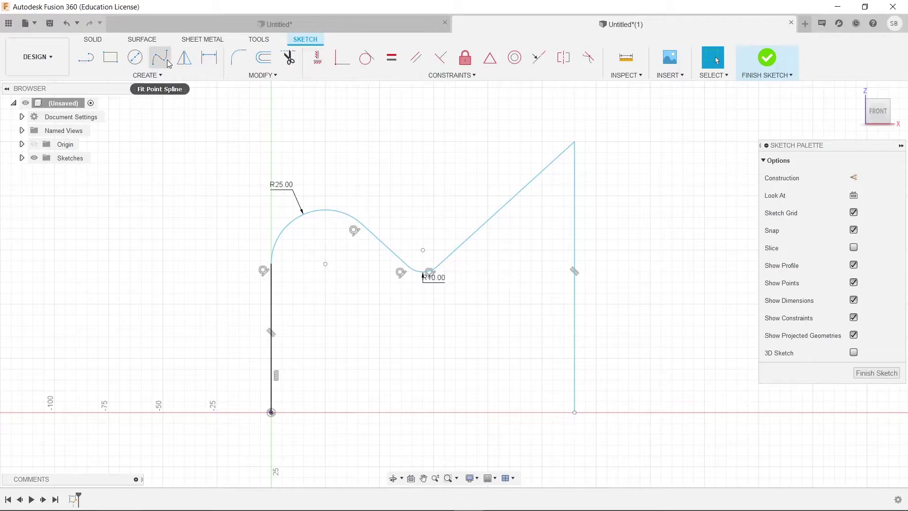
# - Fillet the top-right corner, change its R20 radius to 25 mm, and tidy the labels
pyautogui.click(238, 66)
pyautogui.click(542, 171)
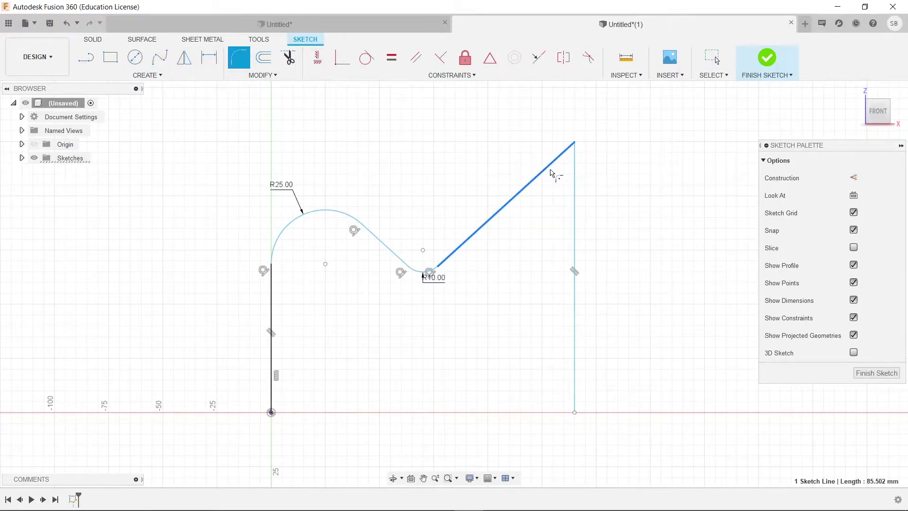
pyautogui.click(575, 179)
pyautogui.press('Return')
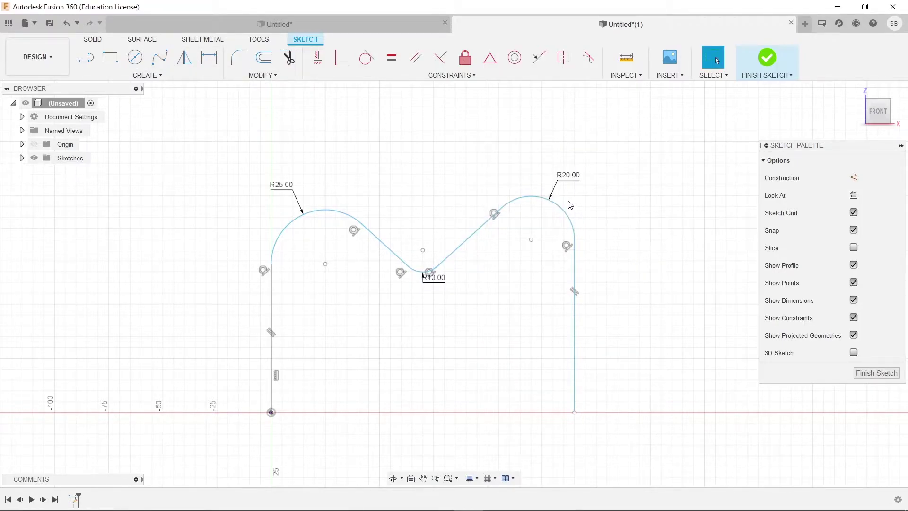
pyautogui.doubleClick(569, 180)
pyautogui.write('25')
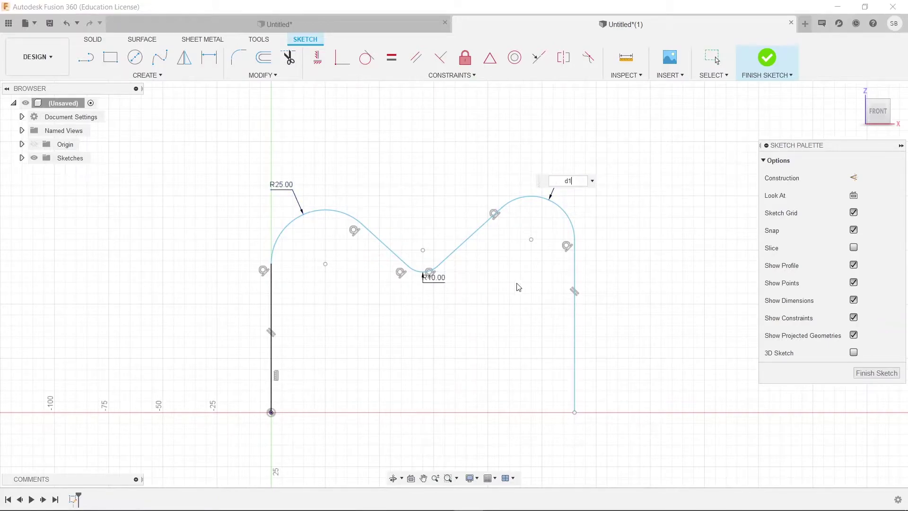
pyautogui.press('Return')
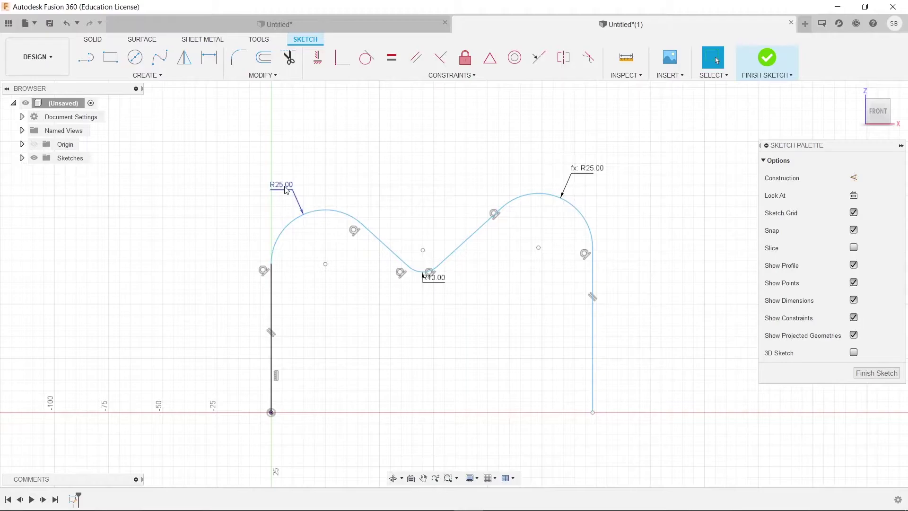
pyautogui.moveTo(293, 197); pyautogui.dragTo(274, 178)
pyautogui.moveTo(316, 261)
pyautogui.mouseDown()
pyautogui.moveTo(314, 233)
pyautogui.moveTo(326, 266)
pyautogui.mouseUp()
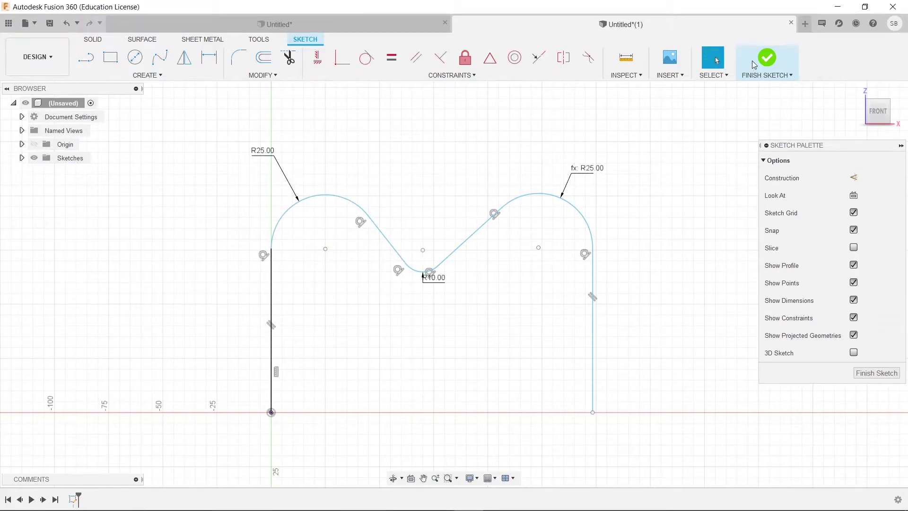
# - Finish the centerline sketch and draw a 10 mm circle at the origin on the XY plane
pyautogui.click(766, 60)
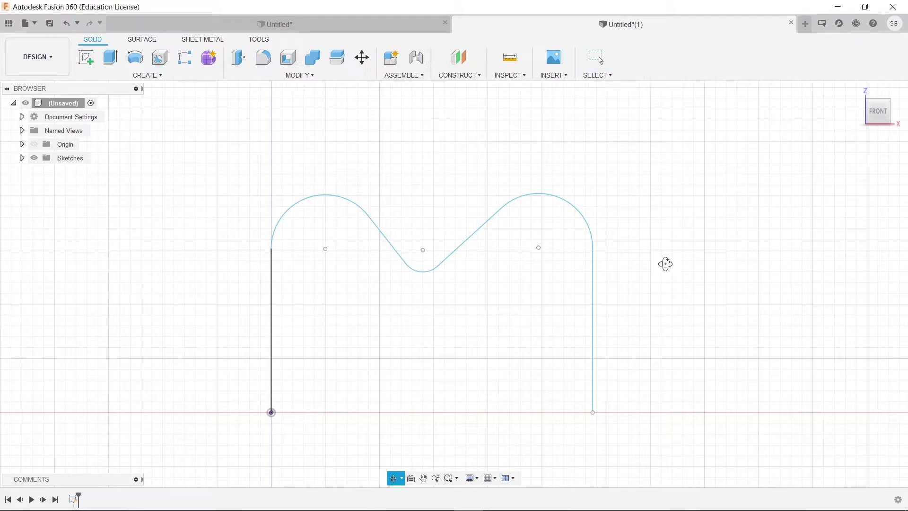
pyautogui.moveTo(665, 264)
pyautogui.keyDown('shift'); pyautogui.mouseDown(button='middle')
pyautogui.moveTo(616, 300)
pyautogui.moveTo(592, 294)
pyautogui.moveTo(592, 279)
pyautogui.moveTo(628, 260)
pyautogui.moveTo(667, 270)
pyautogui.mouseUp(button='middle'); pyautogui.keyUp('shift')
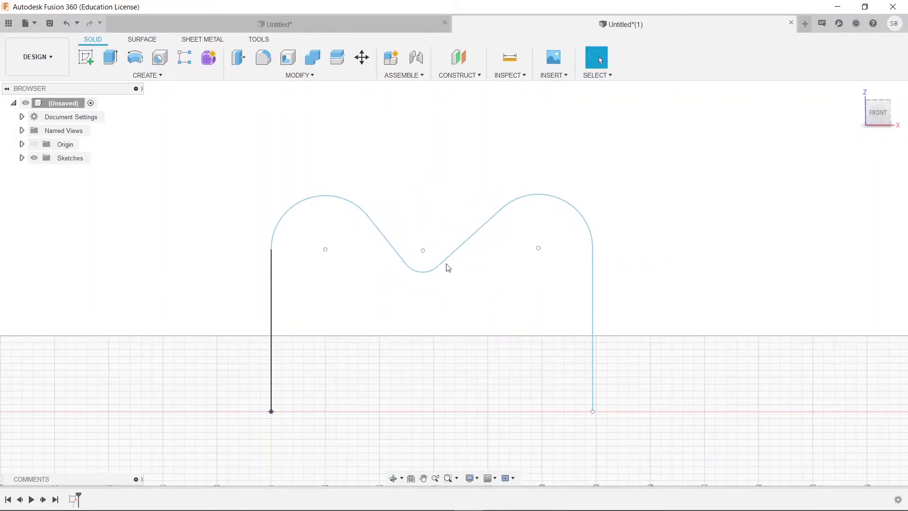
pyautogui.keyDown('shift'); pyautogui.moveTo(673, 304); pyautogui.dragTo(170, 116, button='middle'); pyautogui.keyUp('shift')
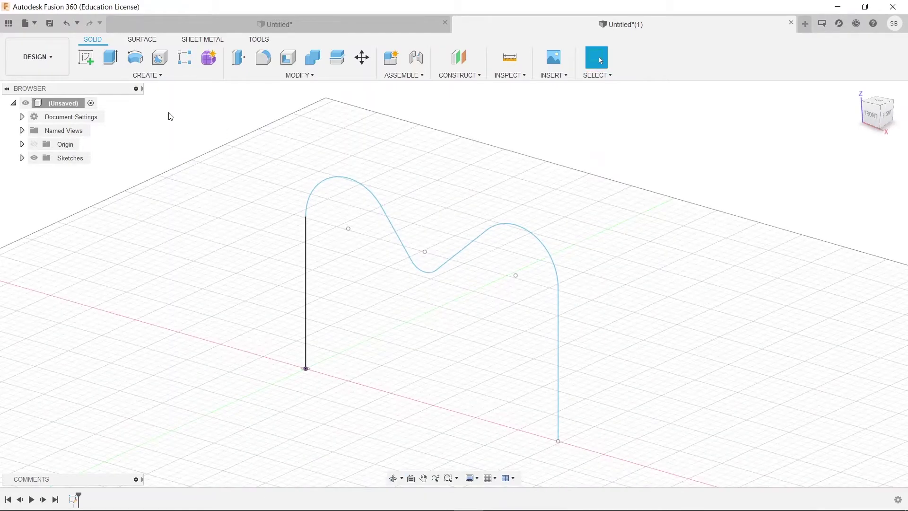
pyautogui.click(86, 58)
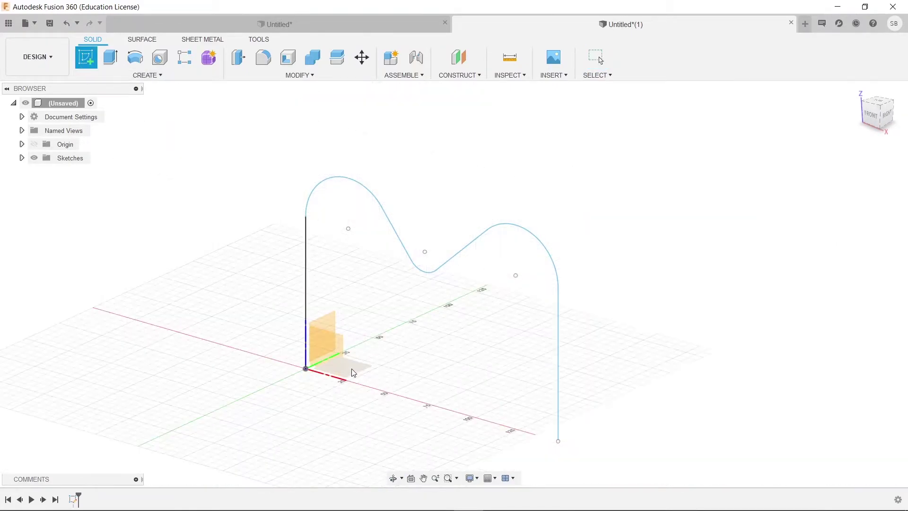
pyautogui.click(352, 373)
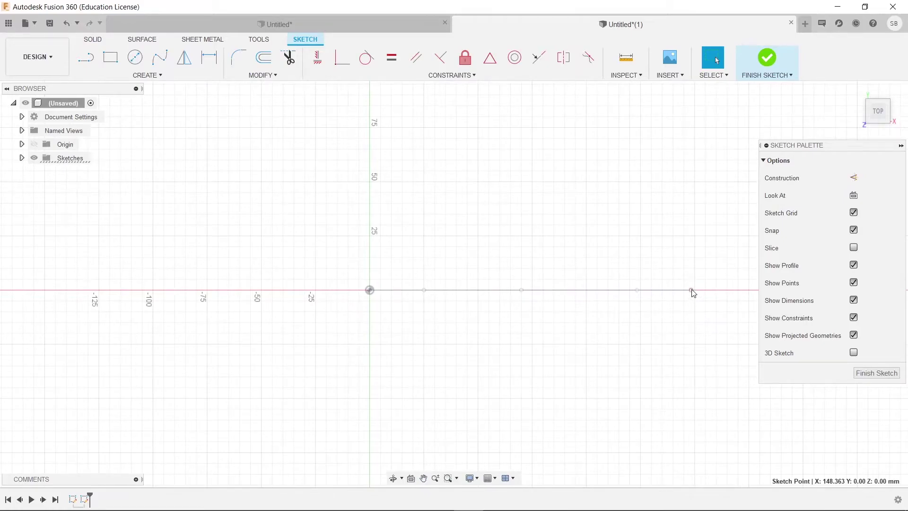
pyautogui.click(369, 290)
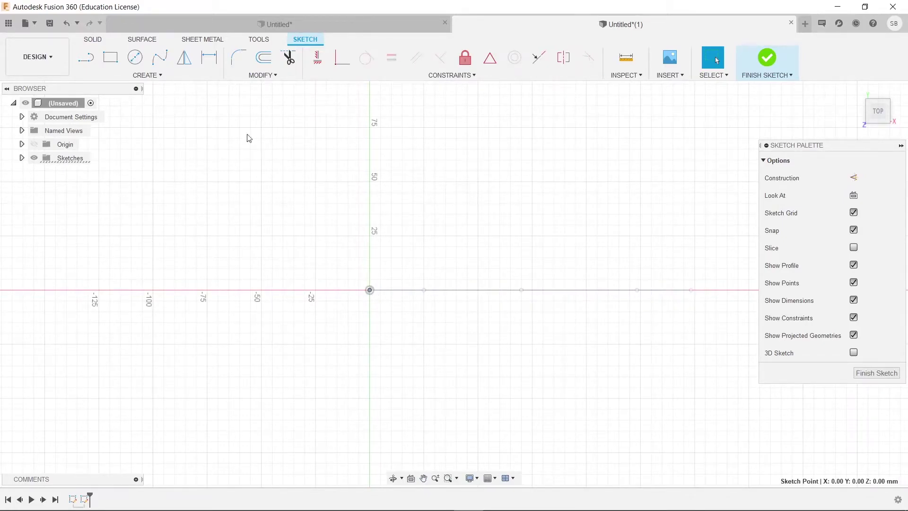
pyautogui.click(135, 59)
pyautogui.click(371, 289)
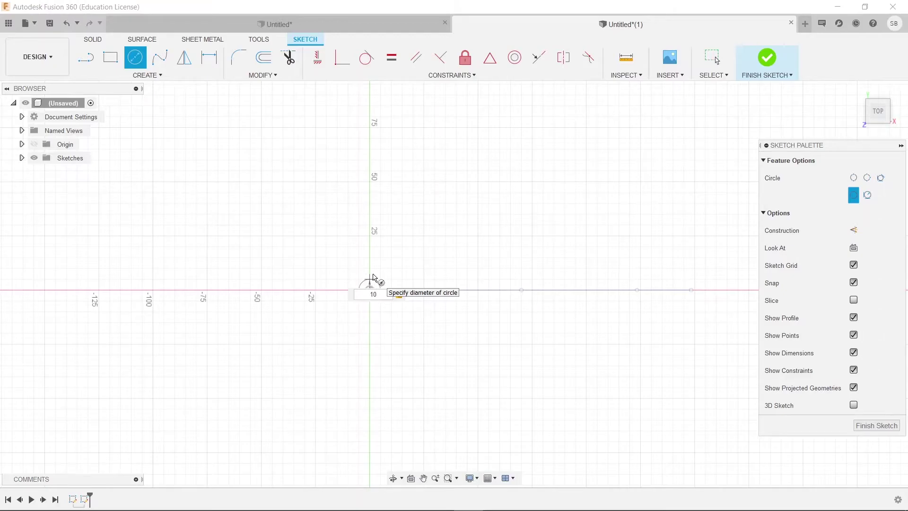
pyautogui.write('10')
pyautogui.press('Return')
# - Project the path's far endpoint, draw a 10 mm circle on it, and finish the sketch
pyautogui.click(135, 58)
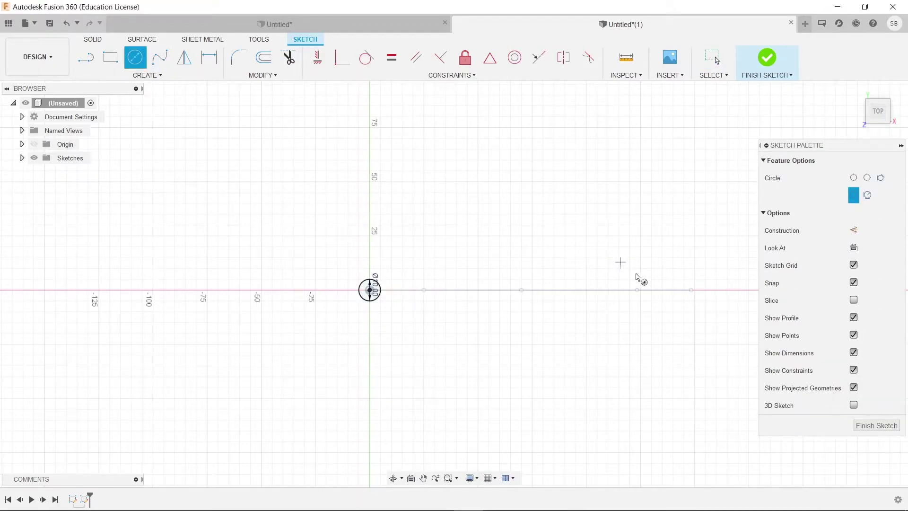
pyautogui.scroll(3, 692, 293)
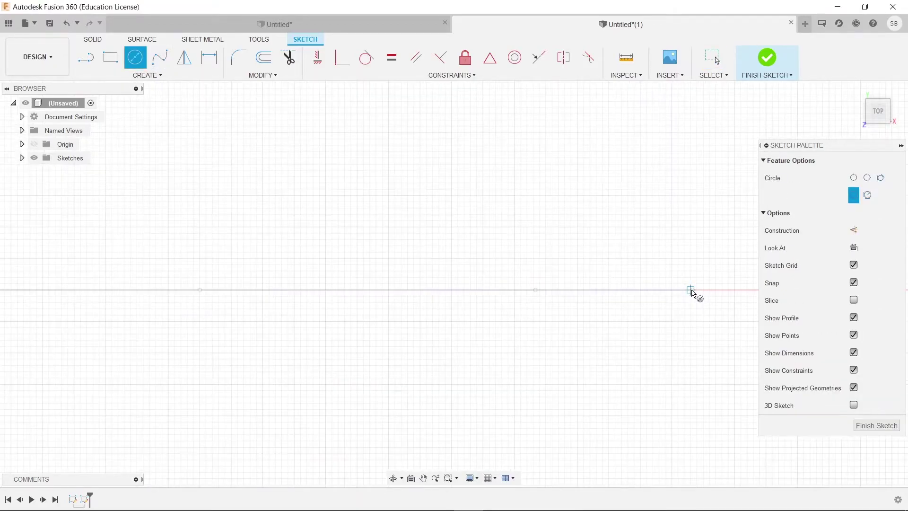
pyautogui.press('Escape')
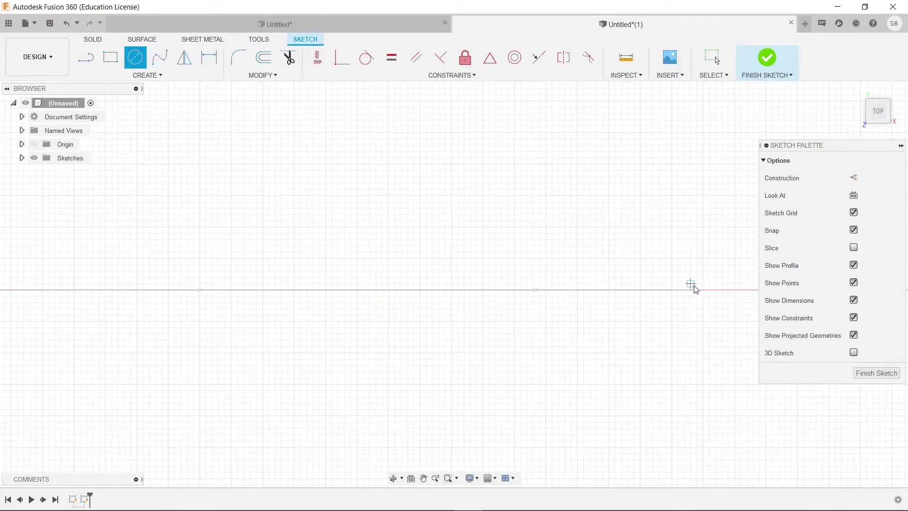
pyautogui.press('p')
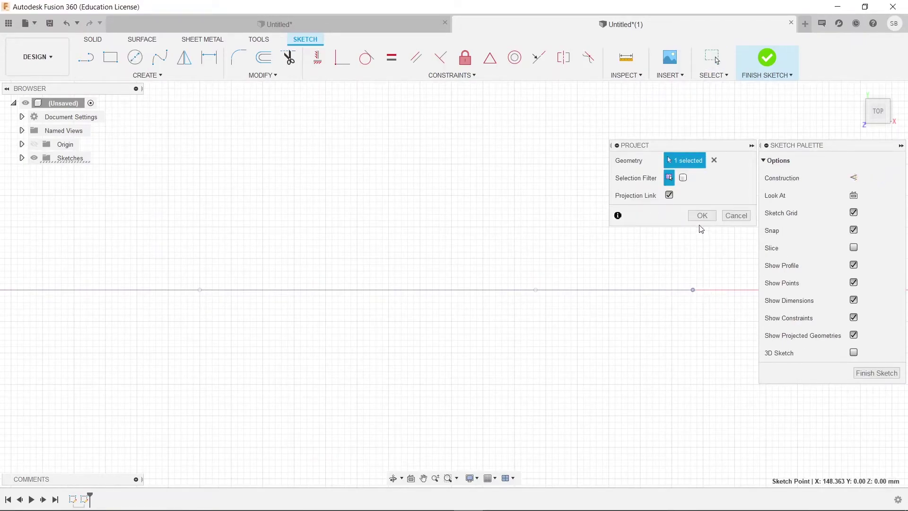
pyautogui.press('Escape')
pyautogui.click(135, 58)
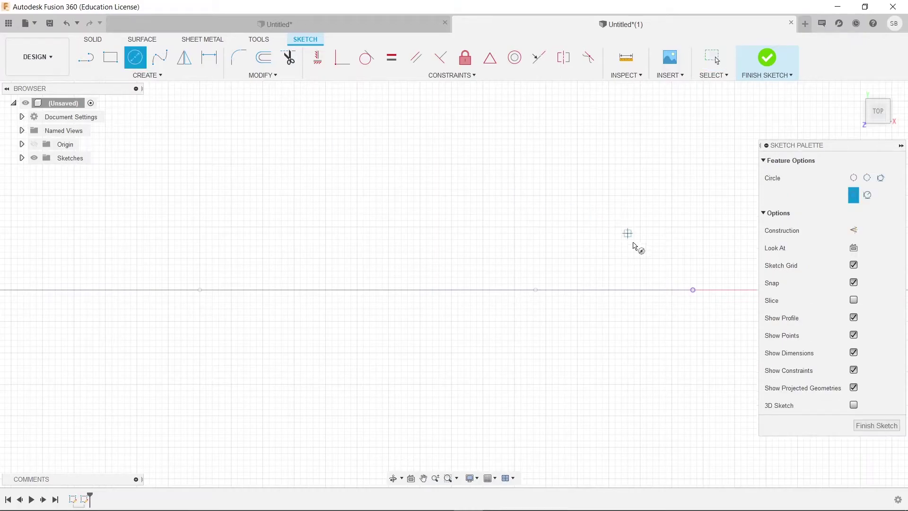
pyautogui.click(695, 290)
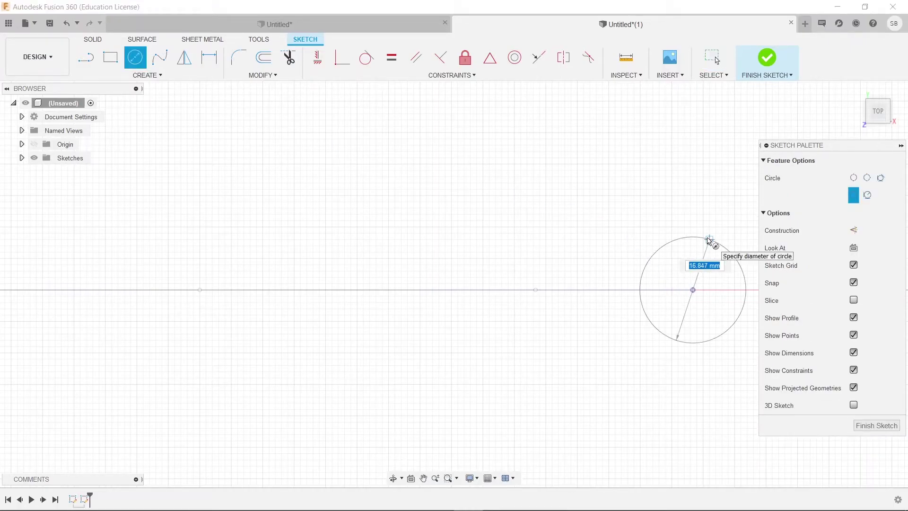
pyautogui.write('10')
pyautogui.press('Return')
pyautogui.press('Escape')
pyautogui.click(766, 59)
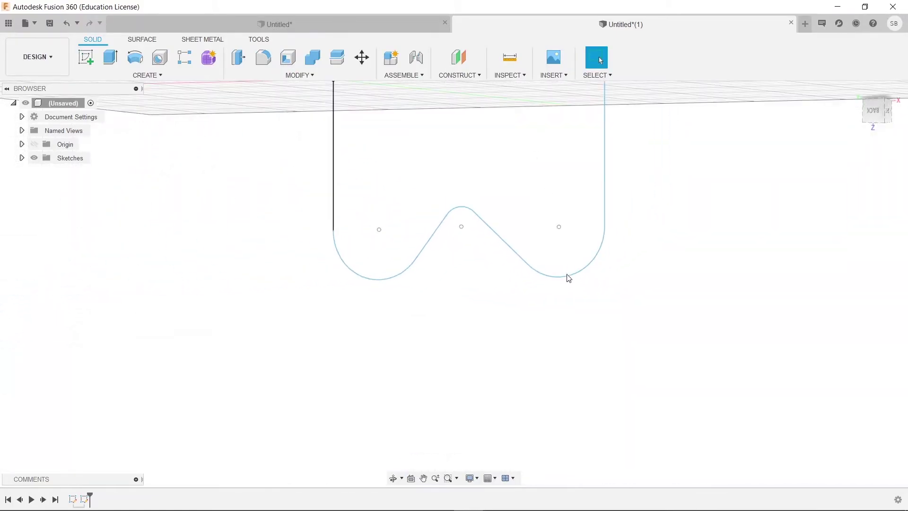
# - Begin a loft from the origin circle, then cancel it after picking the same circle twice
pyautogui.keyDown('shift'); pyautogui.moveTo(569, 278); pyautogui.dragTo(577, 251, button='middle'); pyautogui.keyUp('shift')
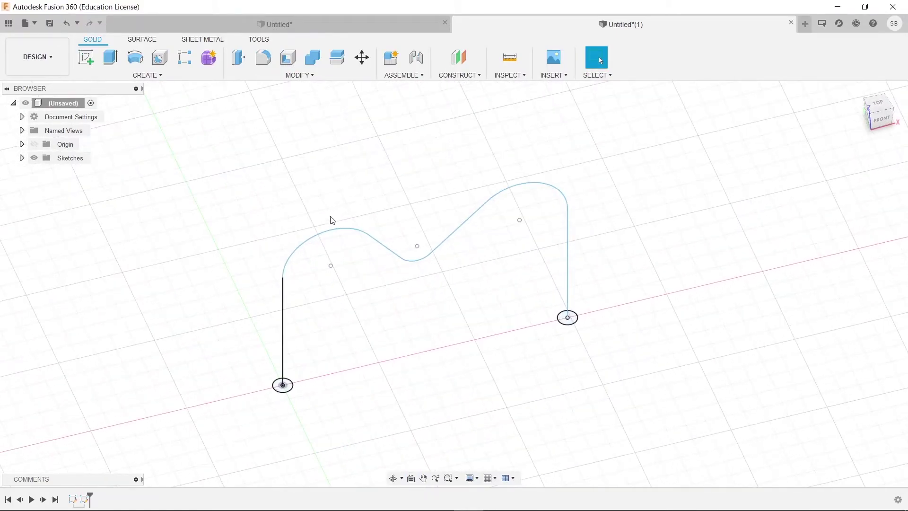
pyautogui.click(162, 78)
pyautogui.click(117, 166)
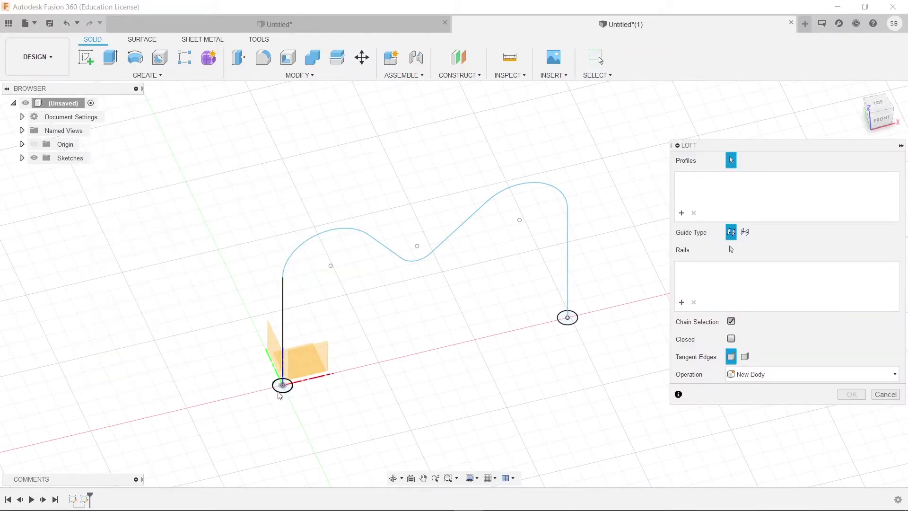
pyautogui.click(279, 392)
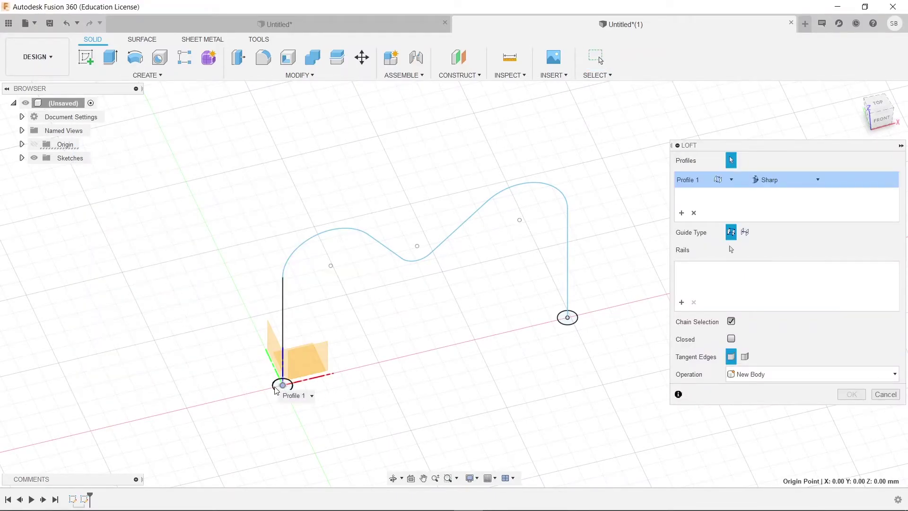
pyautogui.scroll(5, 277, 390)
pyautogui.click(316, 393)
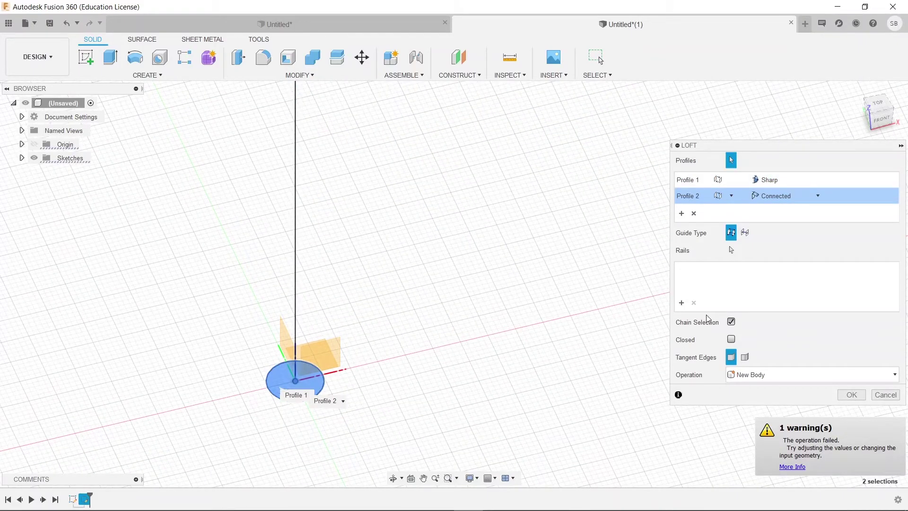
pyautogui.click(886, 394)
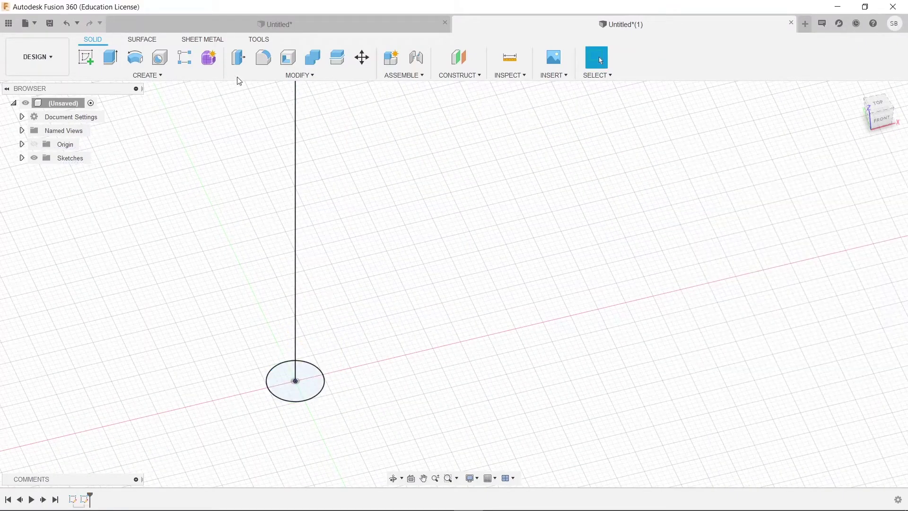
pyautogui.click(160, 61)
# - Restart the loft with the origin circle as Profile 1 and the far circle as Profile 2
pyautogui.click(156, 74)
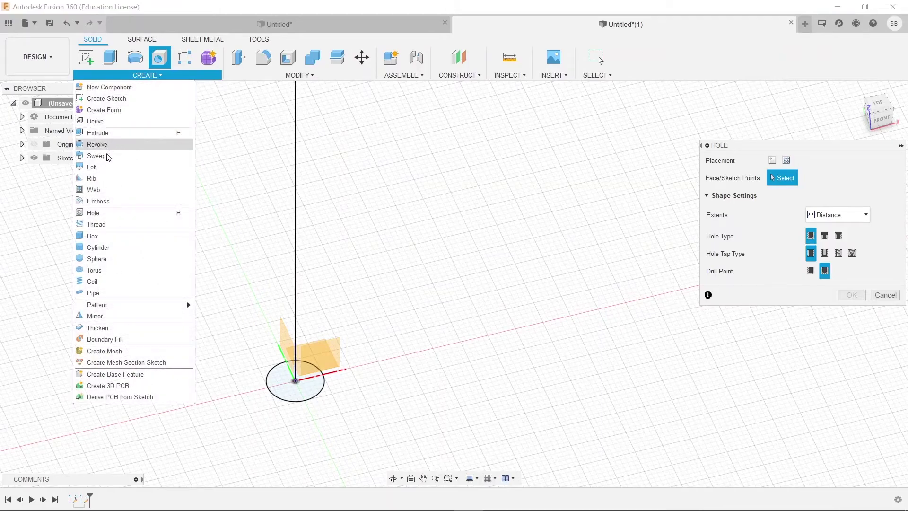
pyautogui.click(102, 168)
pyautogui.click(288, 386)
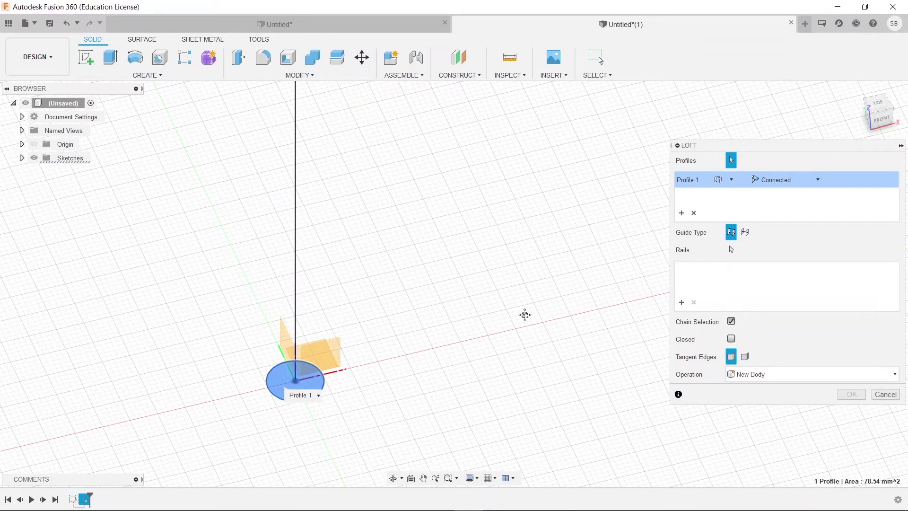
pyautogui.moveTo(523, 314); pyautogui.dragTo(437, 305, button='middle')
pyautogui.scroll(-3, 407, 298)
pyautogui.scroll(4, 641, 269)
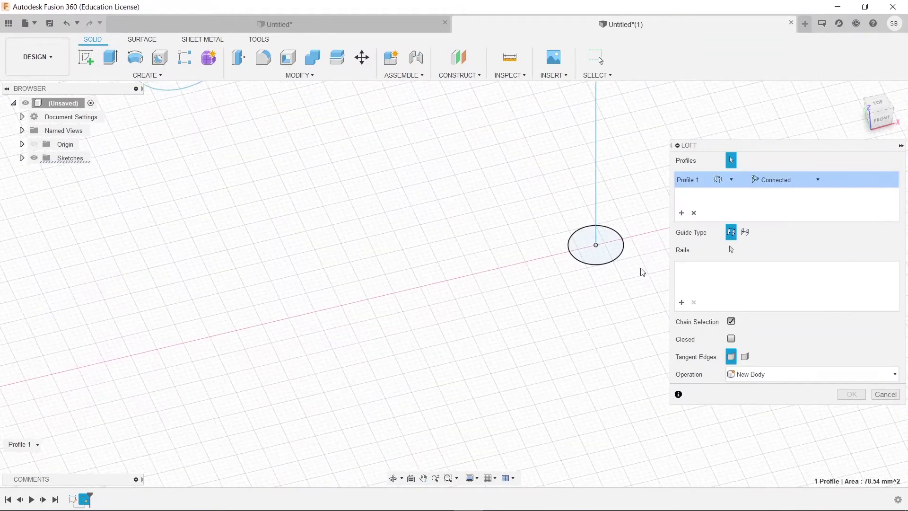
pyautogui.click(596, 253)
pyautogui.scroll(-5, 475, 292)
pyautogui.moveTo(402, 274); pyautogui.dragTo(430, 262, button='middle')
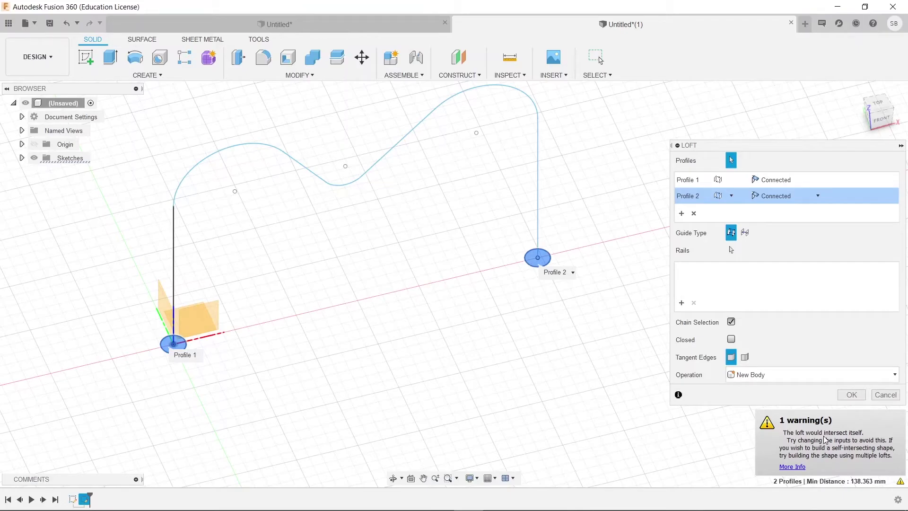
# - Set Guide Type to Centerline, pick the M-shaped path, and create the 10 mm tube body
pyautogui.click(746, 234)
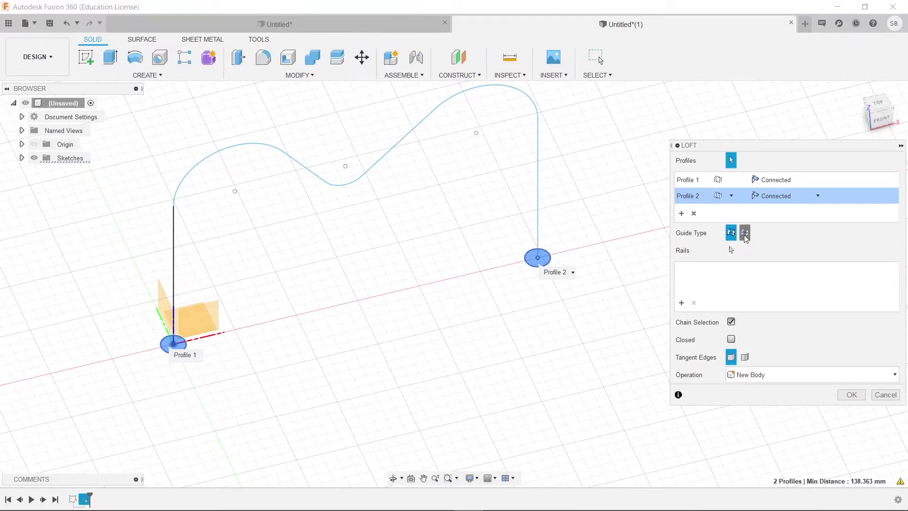
pyautogui.click(539, 153)
pyautogui.keyDown('shift'); pyautogui.moveTo(531, 291); pyautogui.dragTo(446, 357, button='middle'); pyautogui.keyUp('shift')
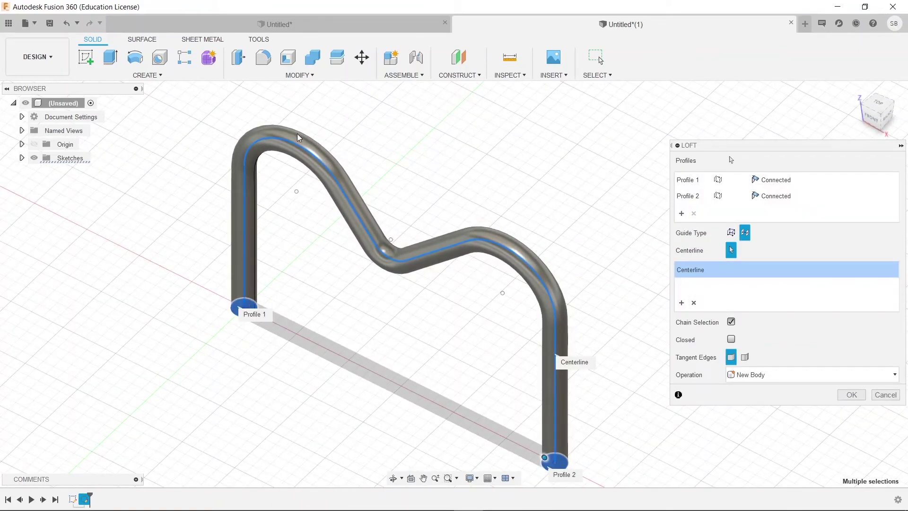
pyautogui.keyDown('shift'); pyautogui.moveTo(523, 414); pyautogui.dragTo(494, 339, button='middle'); pyautogui.keyUp('shift')
pyautogui.click(852, 394)
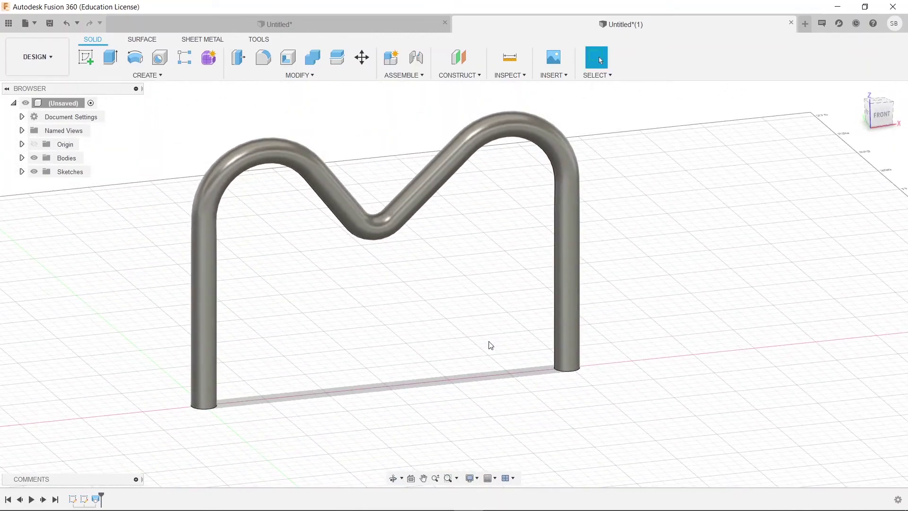